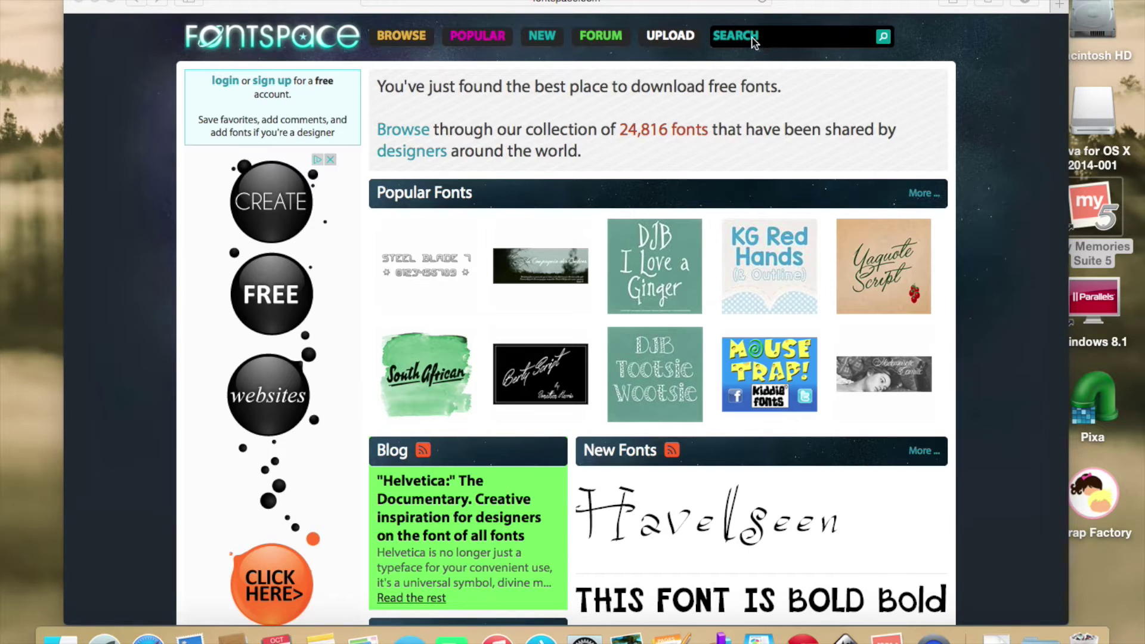
Step: Click into the search box on the FontSpace homepage
click(777, 37)
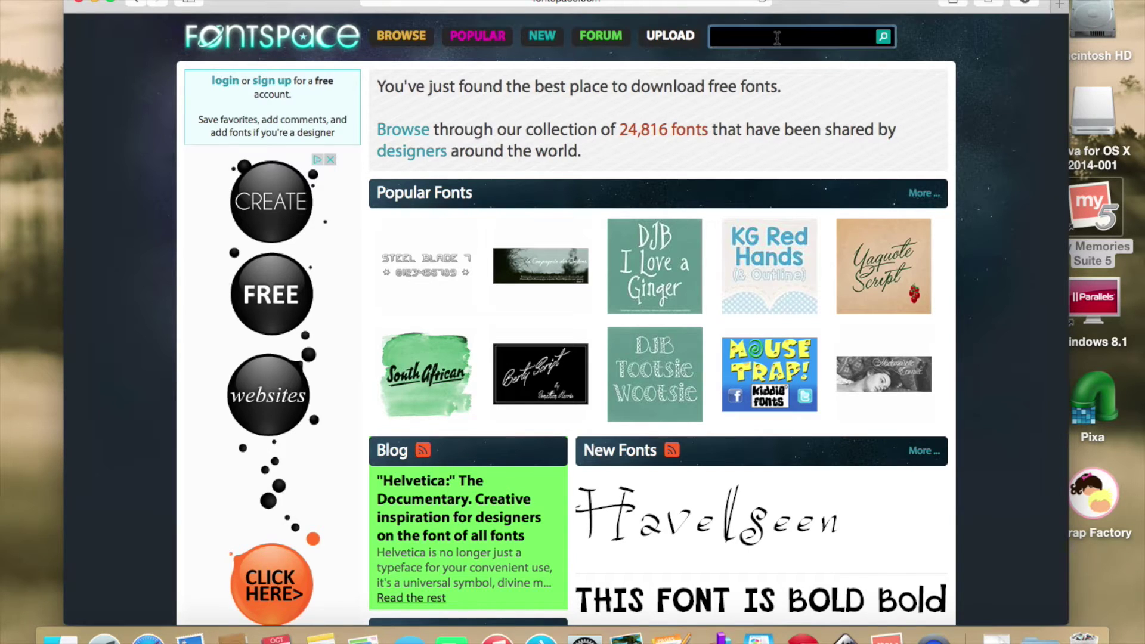
Step: Search FontSpace for 'thin' and scroll through the first page of results
text(thin)
key(Return)
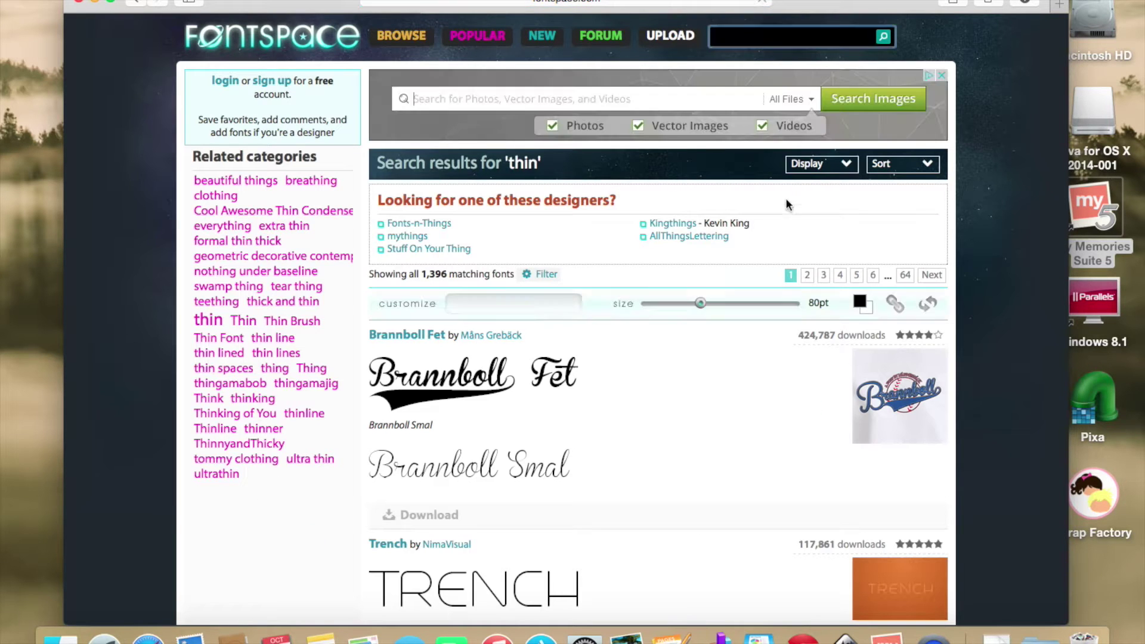
scroll(749, 399, down, 3)
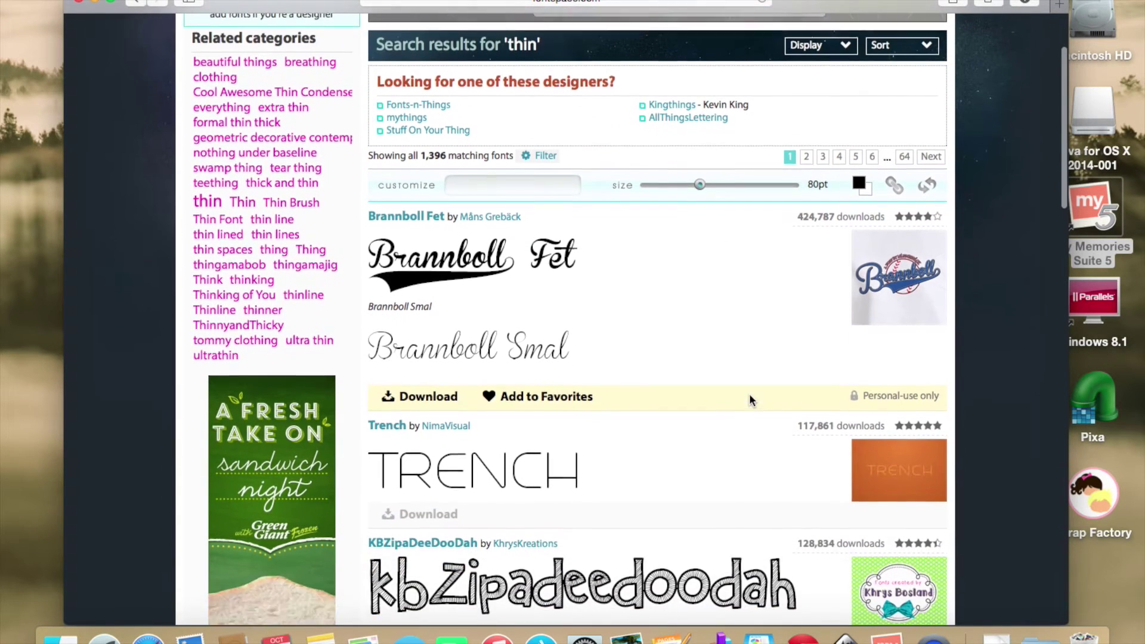
scroll(750, 398, down, 5)
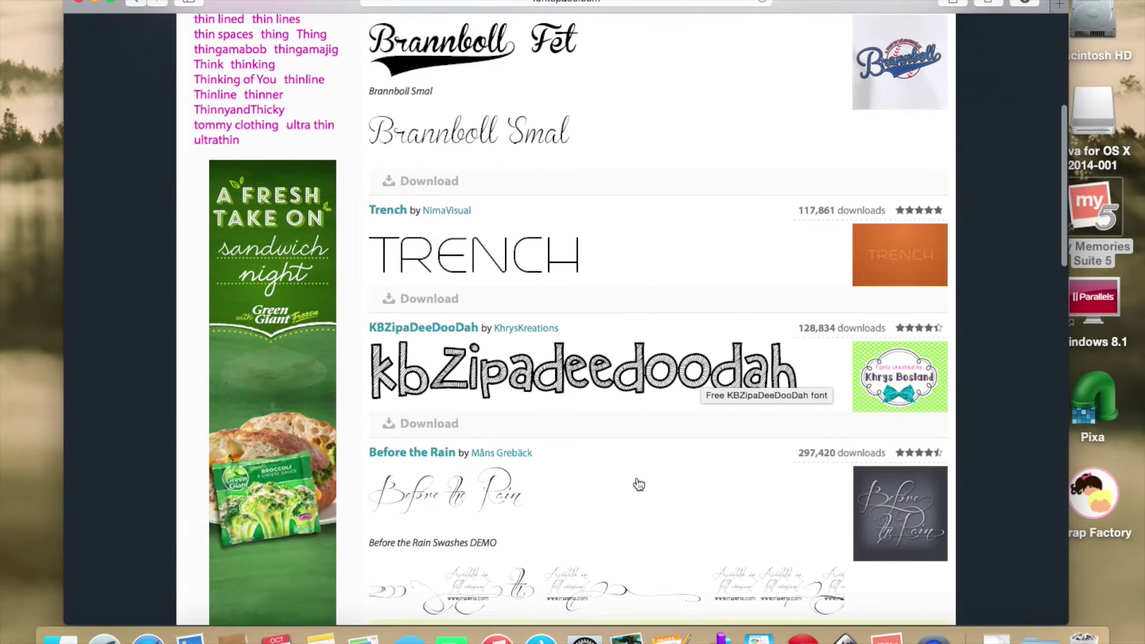
scroll(636, 486, down, 2)
scroll(577, 464, down, 3)
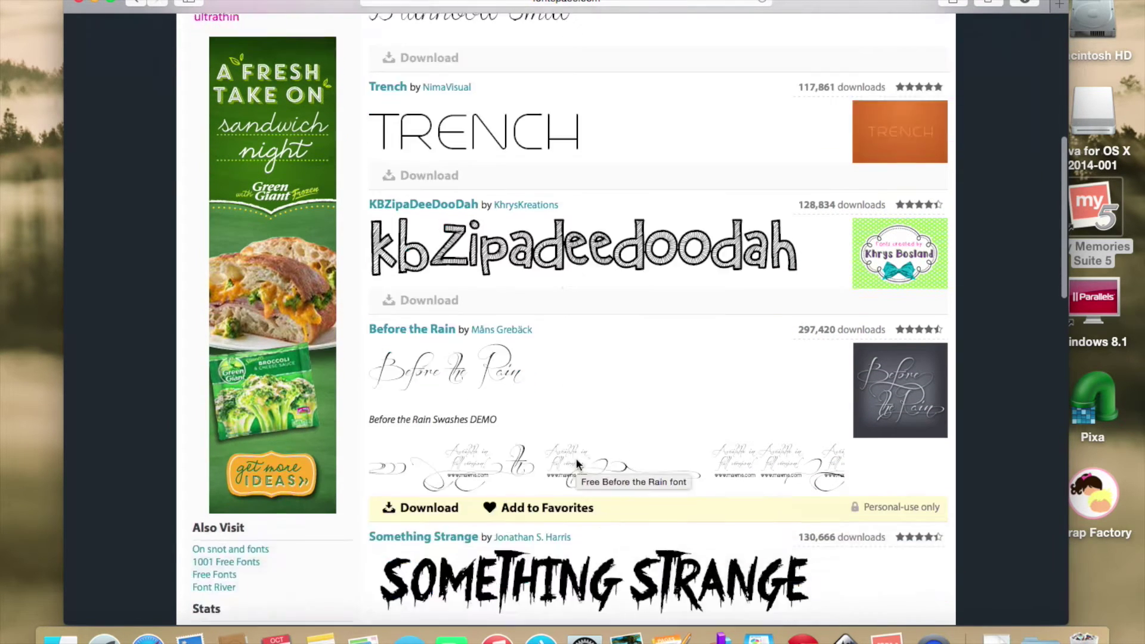
scroll(573, 459, down, 7)
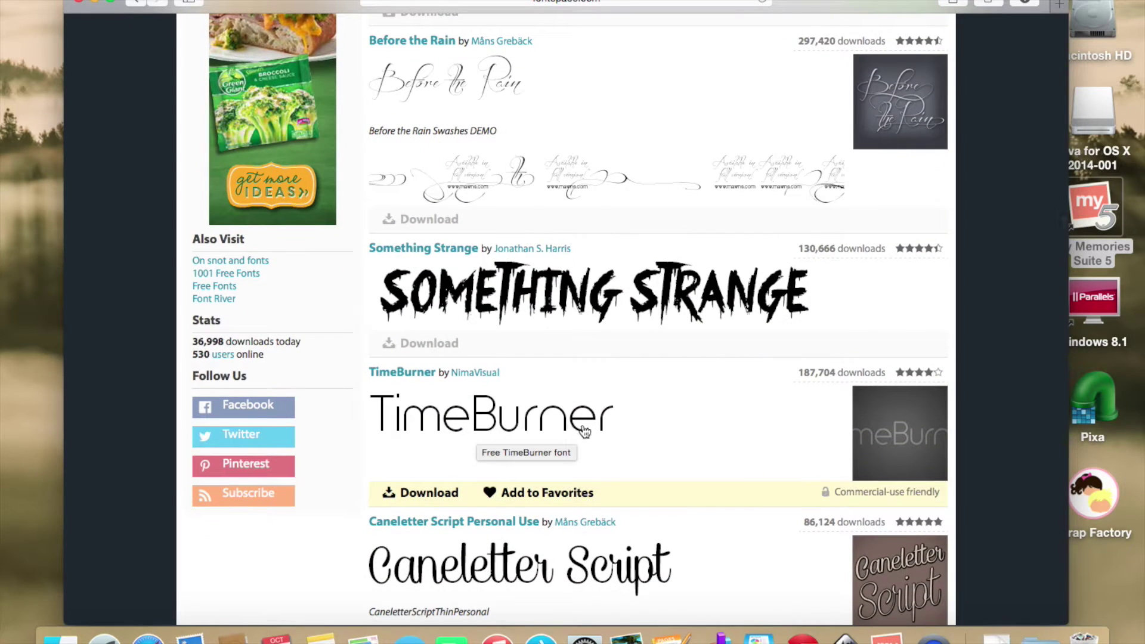
scroll(640, 433, down, 5)
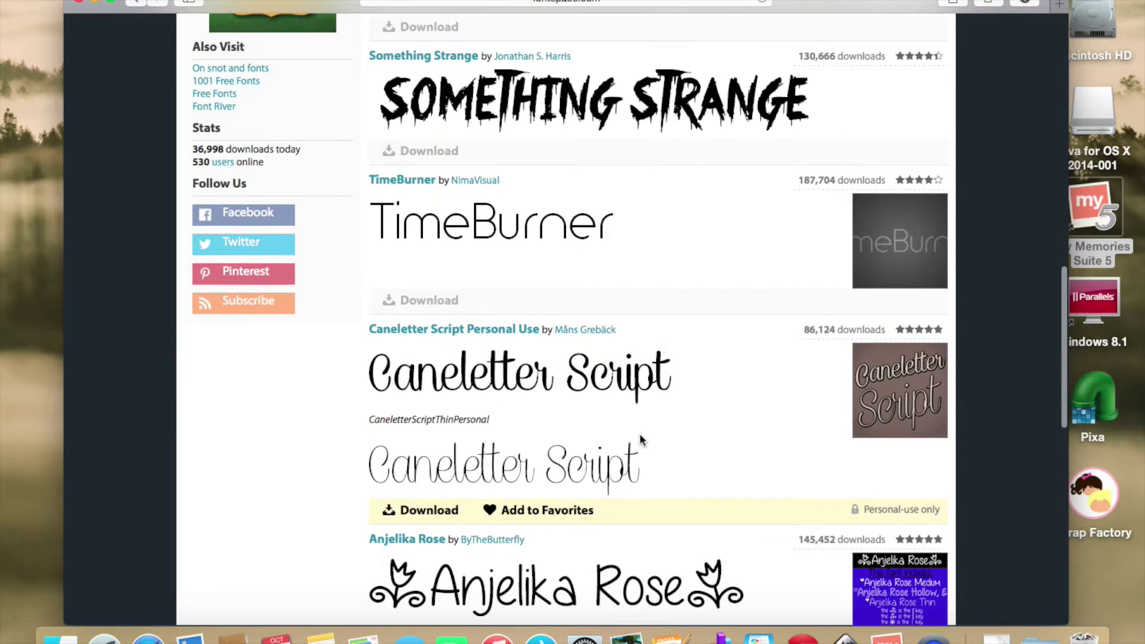
scroll(640, 439, down, 9)
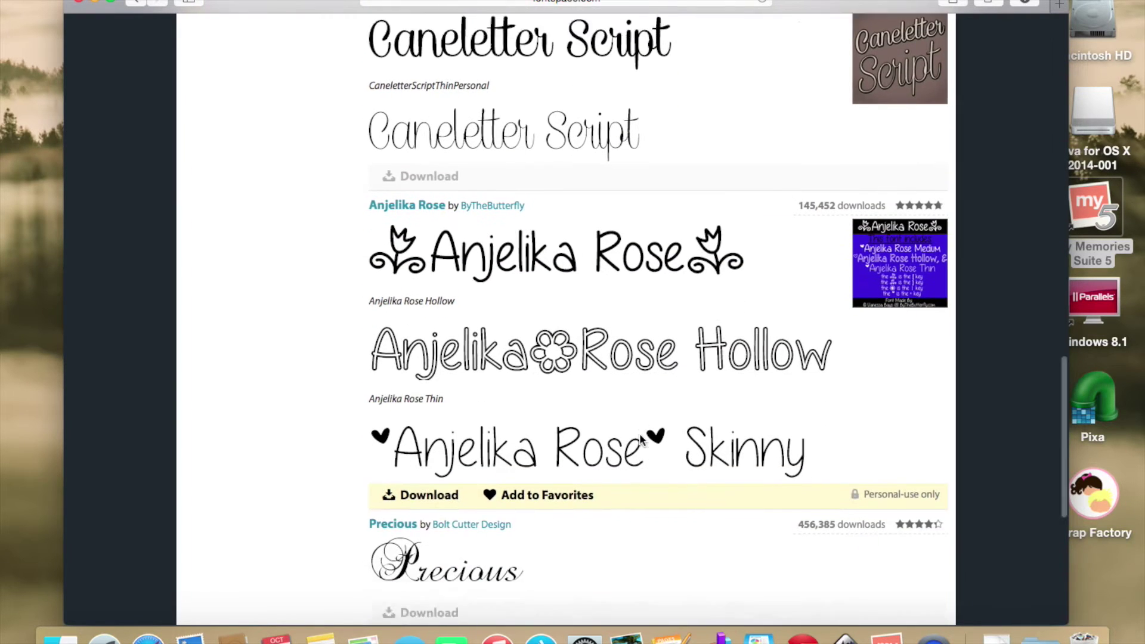
scroll(641, 440, down, 11)
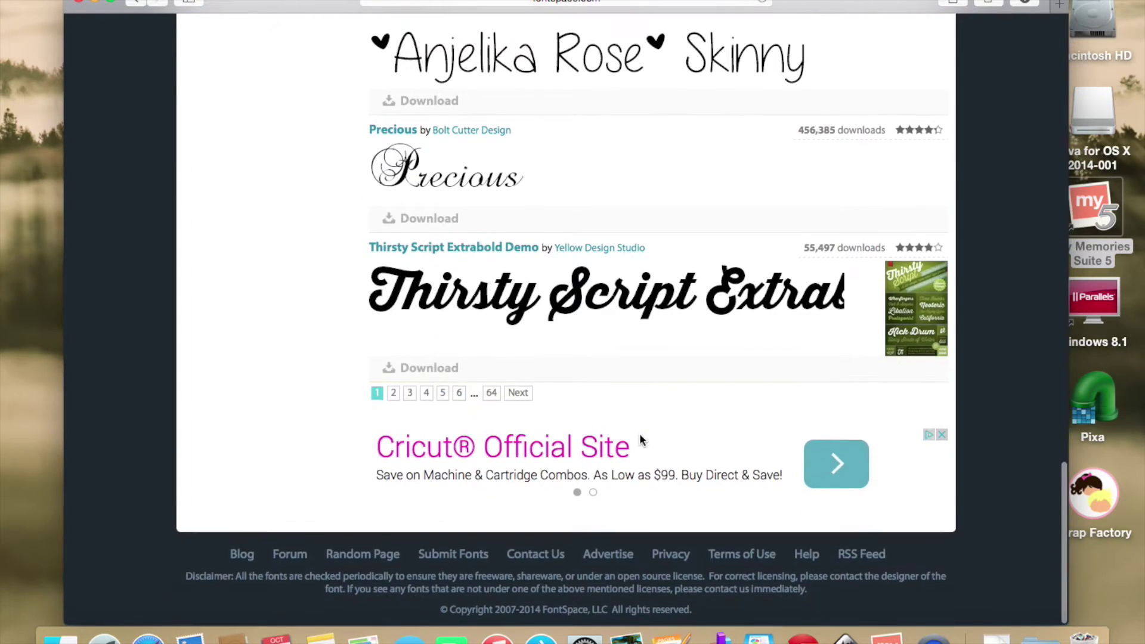
Step: Browse page 2 of the 'thin' results, then move on to page 3
click(517, 392)
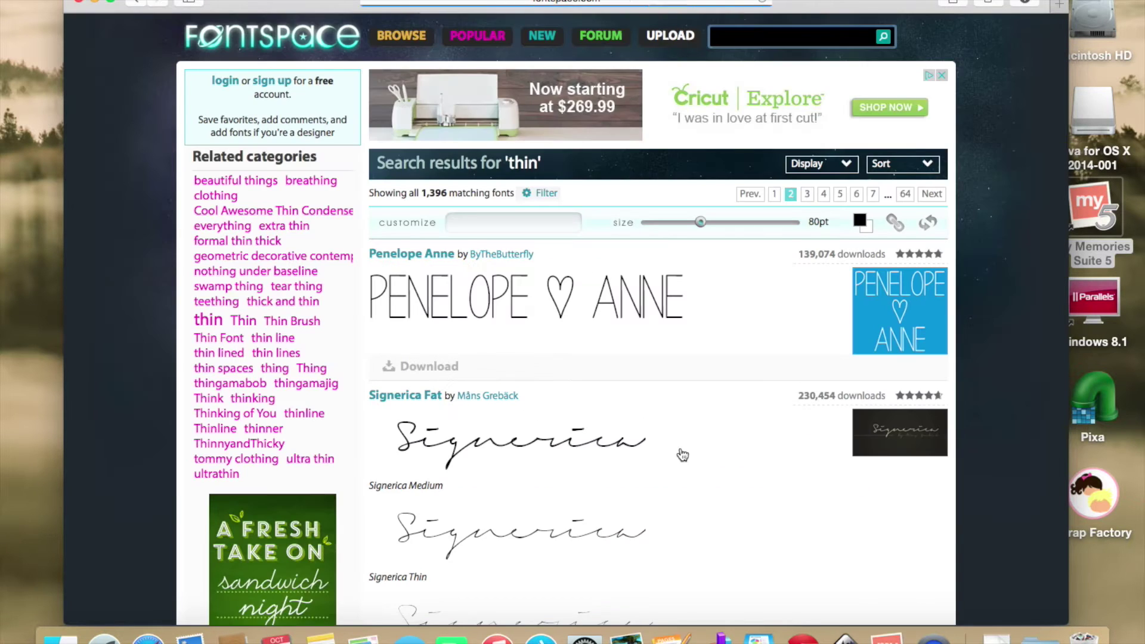
scroll(683, 456, down, 4)
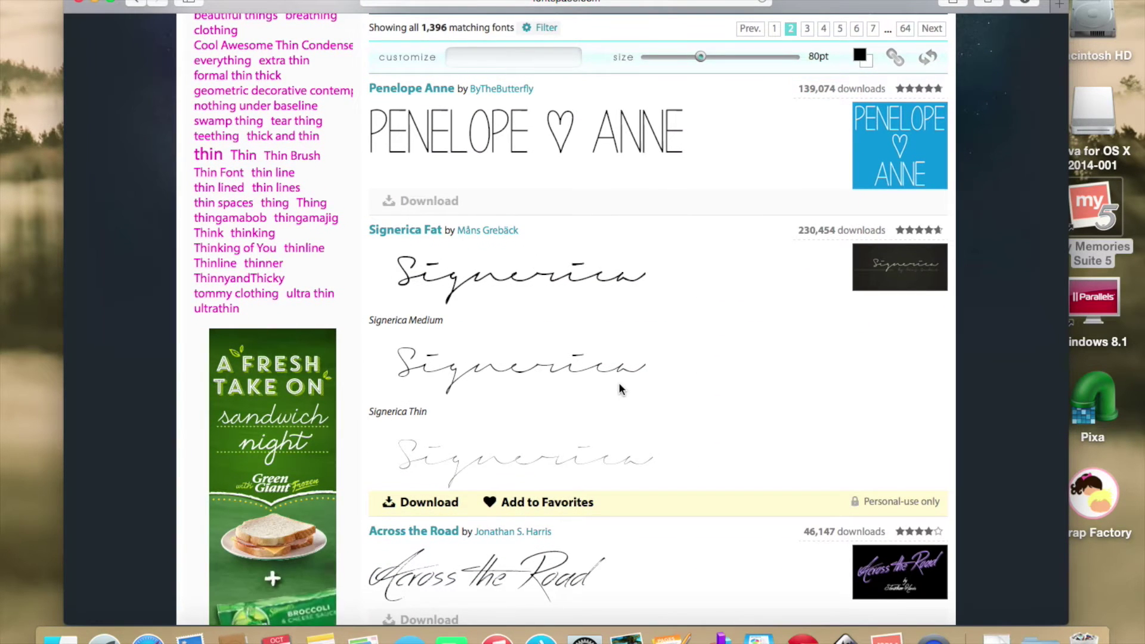
scroll(620, 384, down, 13)
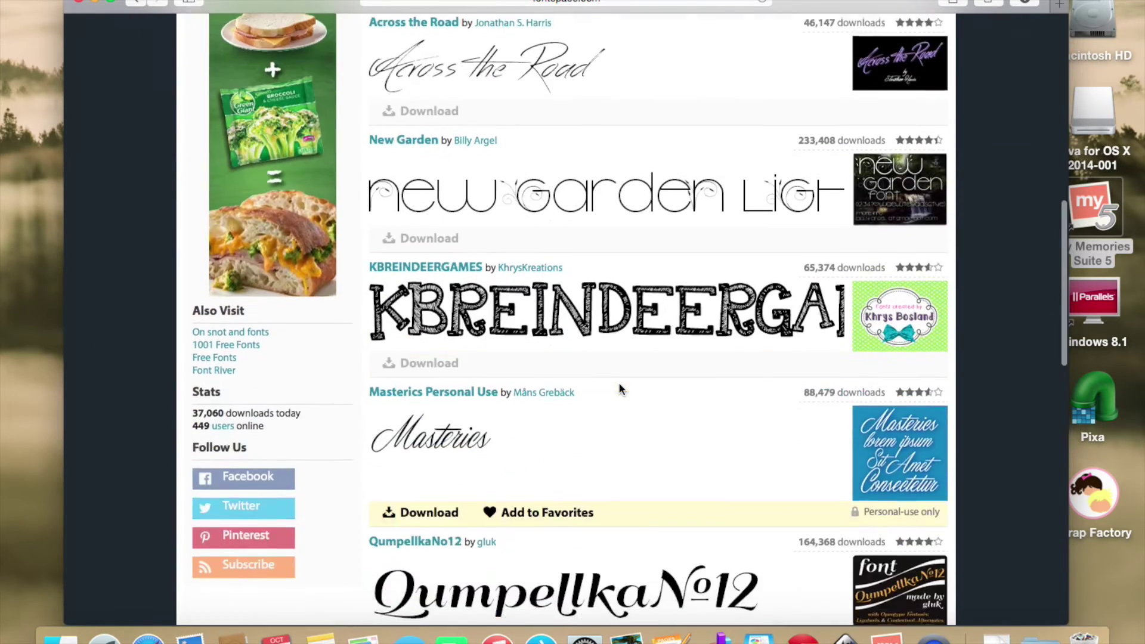
scroll(619, 389, down, 10)
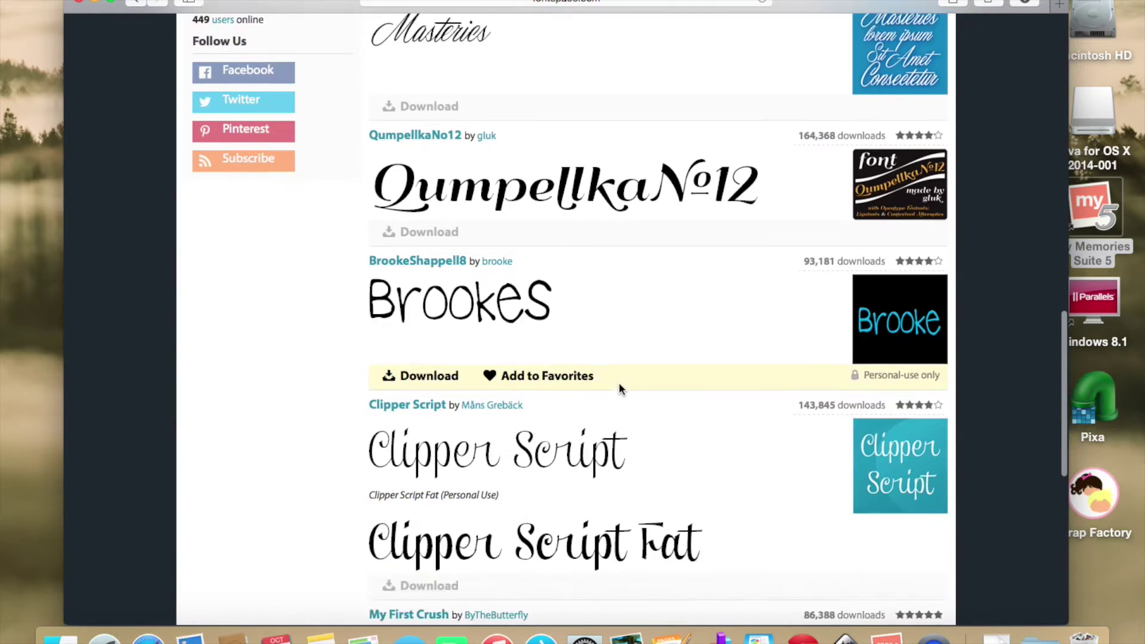
scroll(619, 388, down, 13)
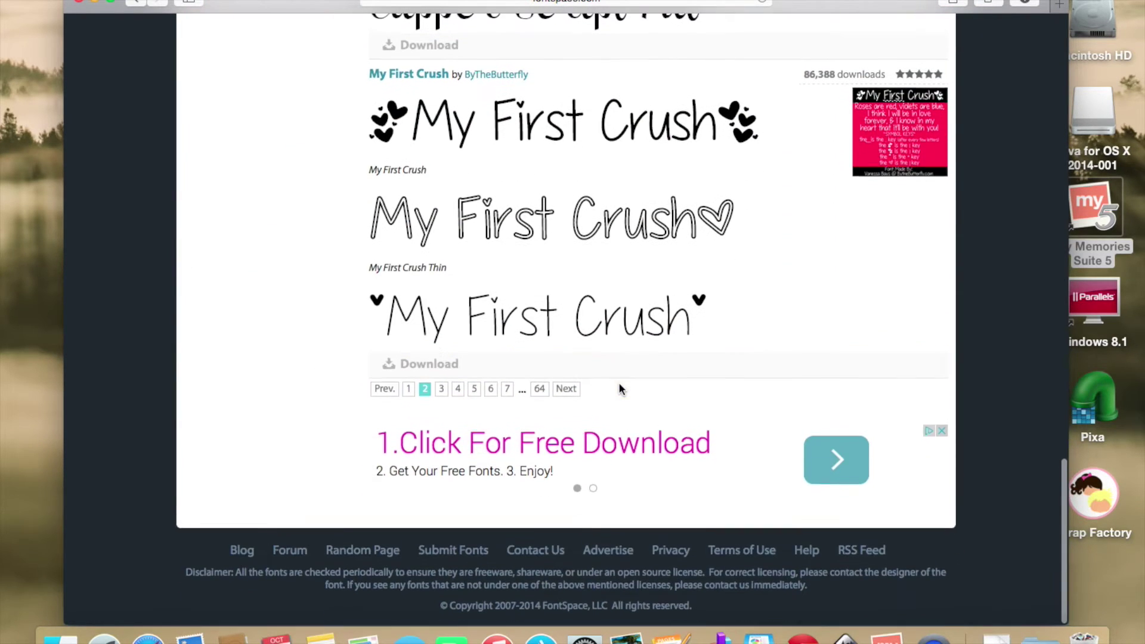
click(441, 392)
Step: Browse page 3 of the 'thin' results, then move on to page 4
scroll(710, 461, down, 3)
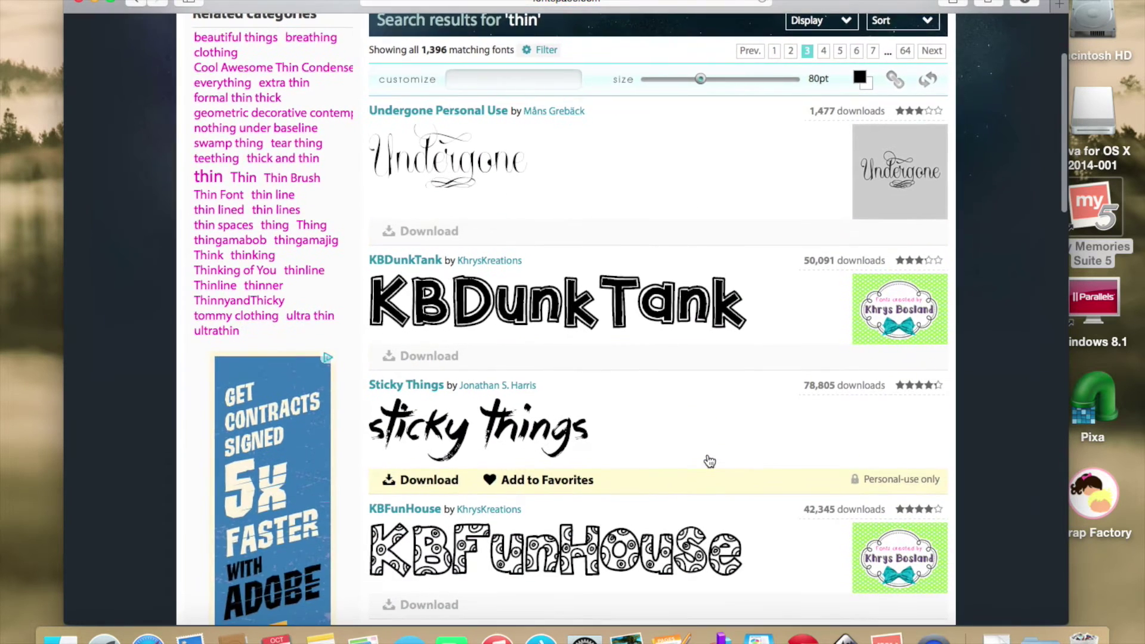
scroll(709, 461, down, 12)
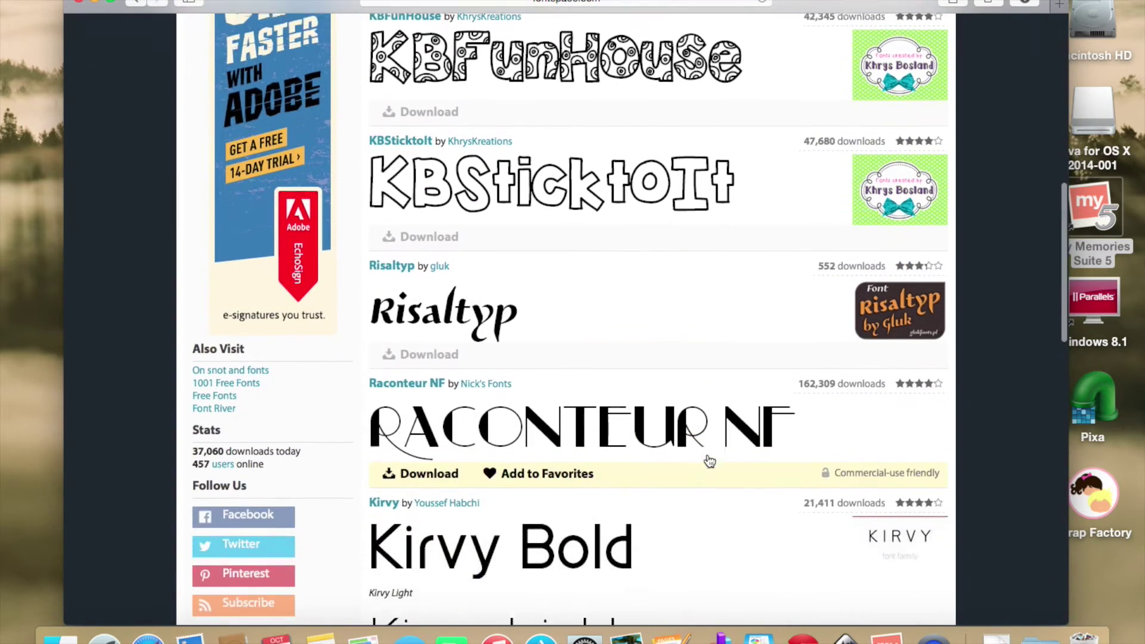
scroll(709, 461, down, 15)
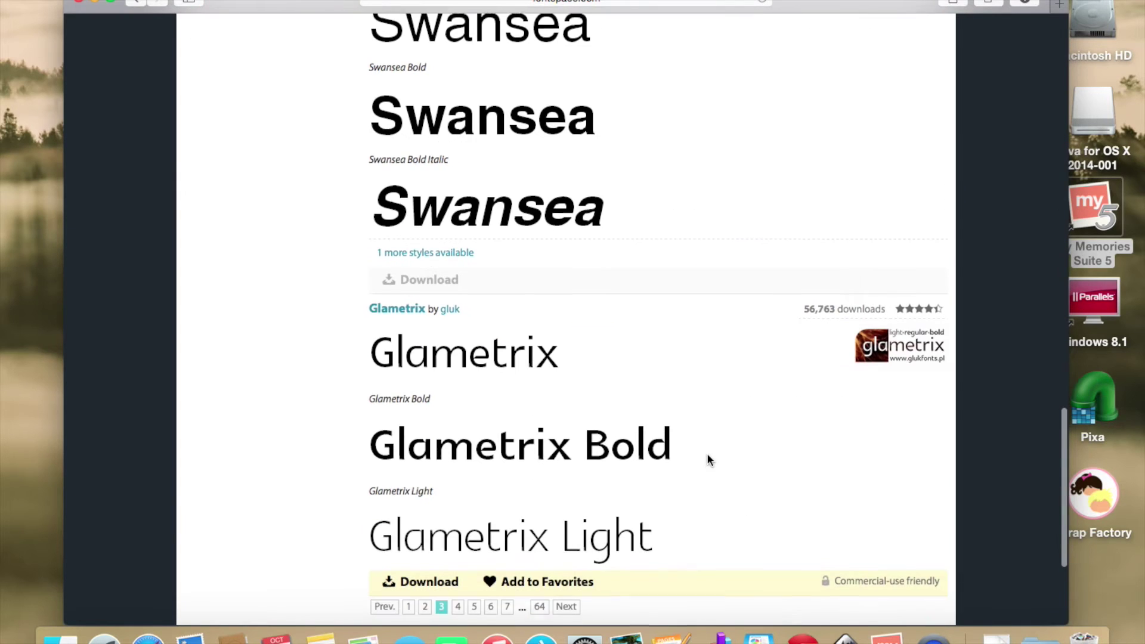
scroll(709, 459, down, 5)
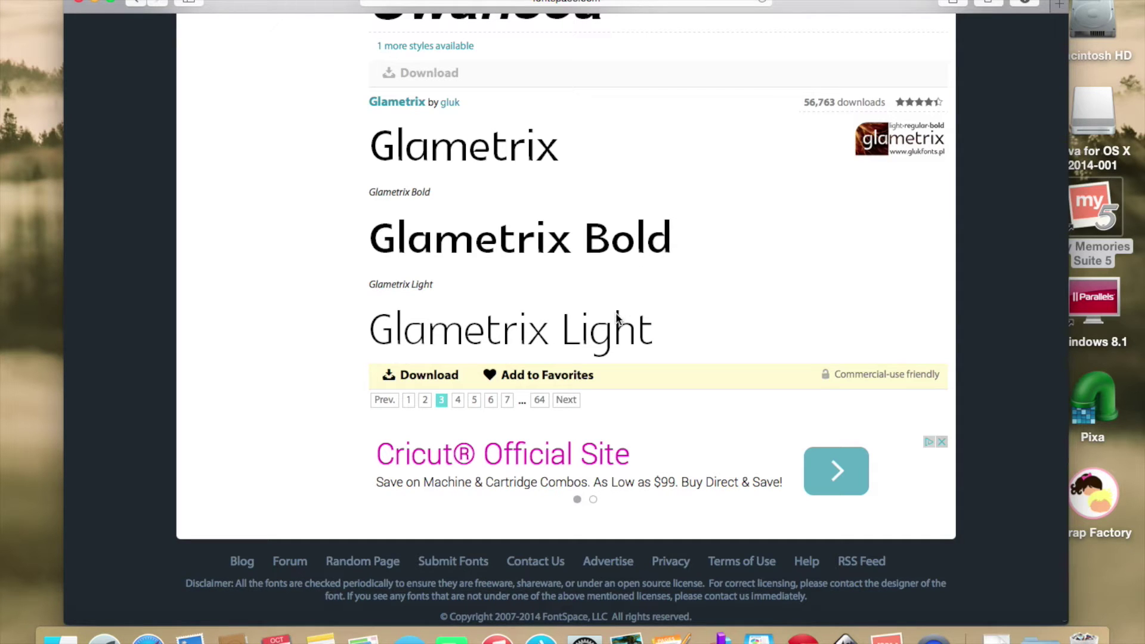
click(458, 399)
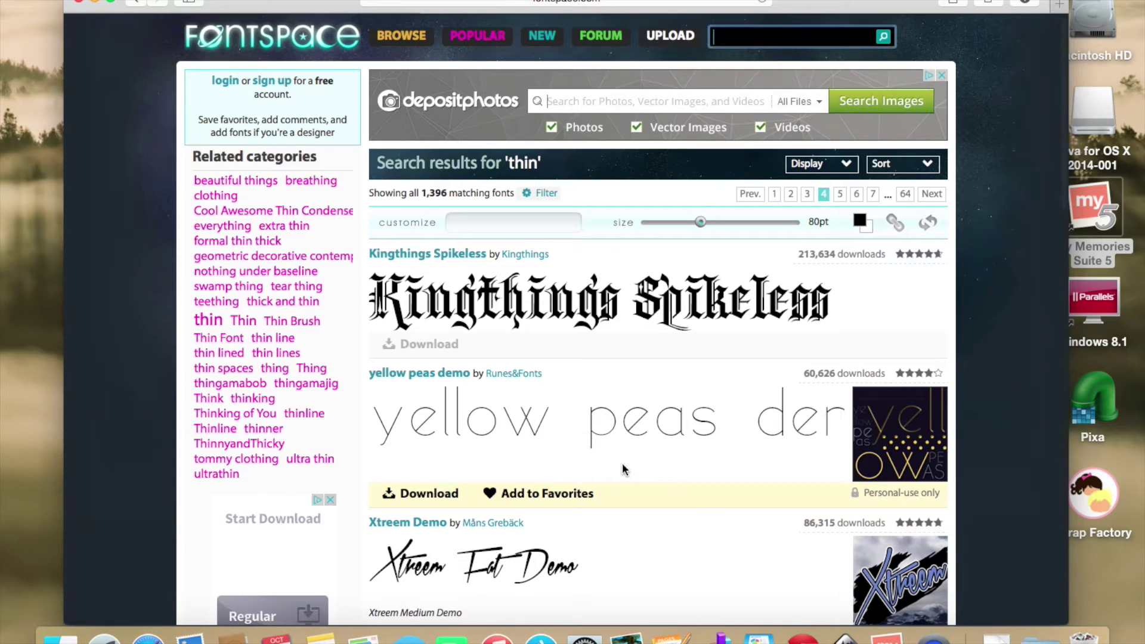
Step: Download the Party at Gatsby's font from page 4 and close the browser window
scroll(622, 465, down, 2)
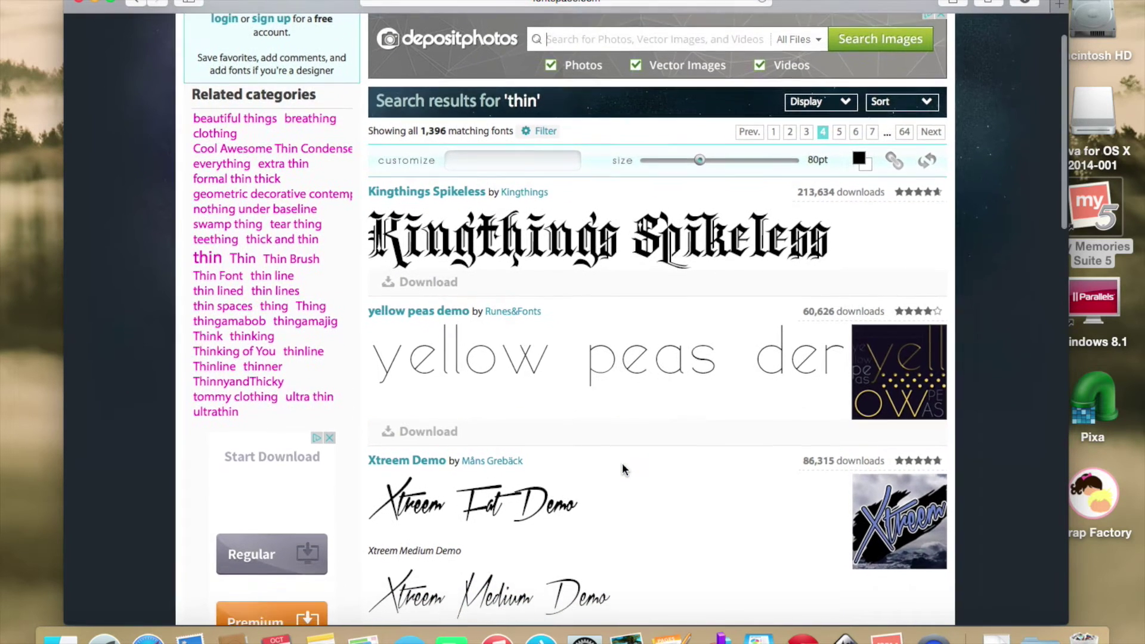
scroll(622, 463, down, 1)
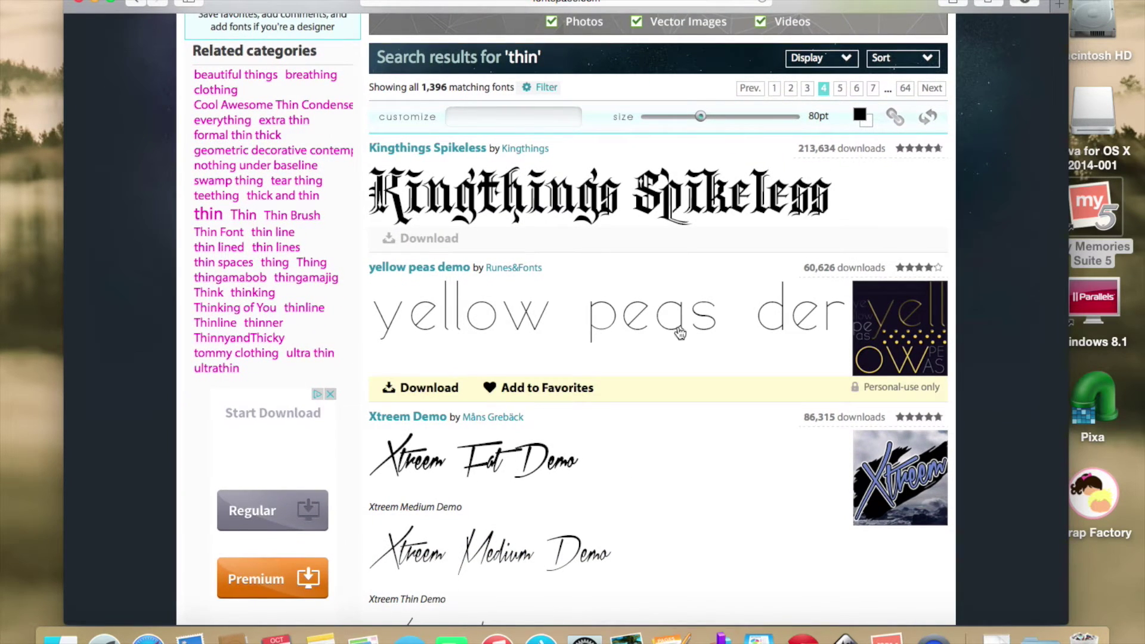
scroll(683, 340, down, 4)
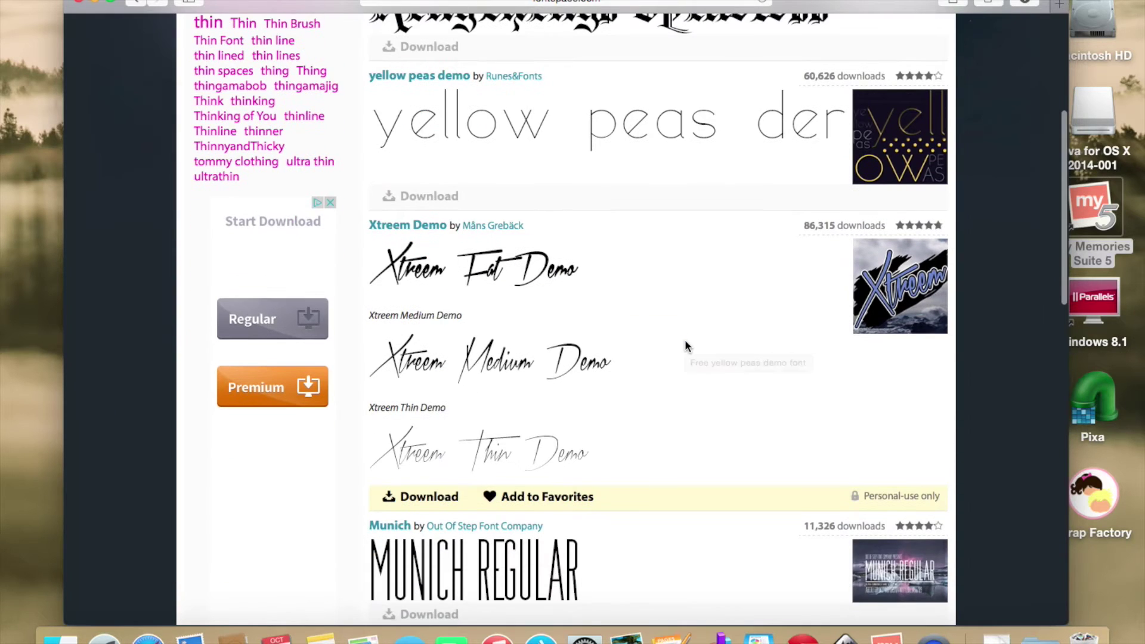
scroll(686, 346, down, 10)
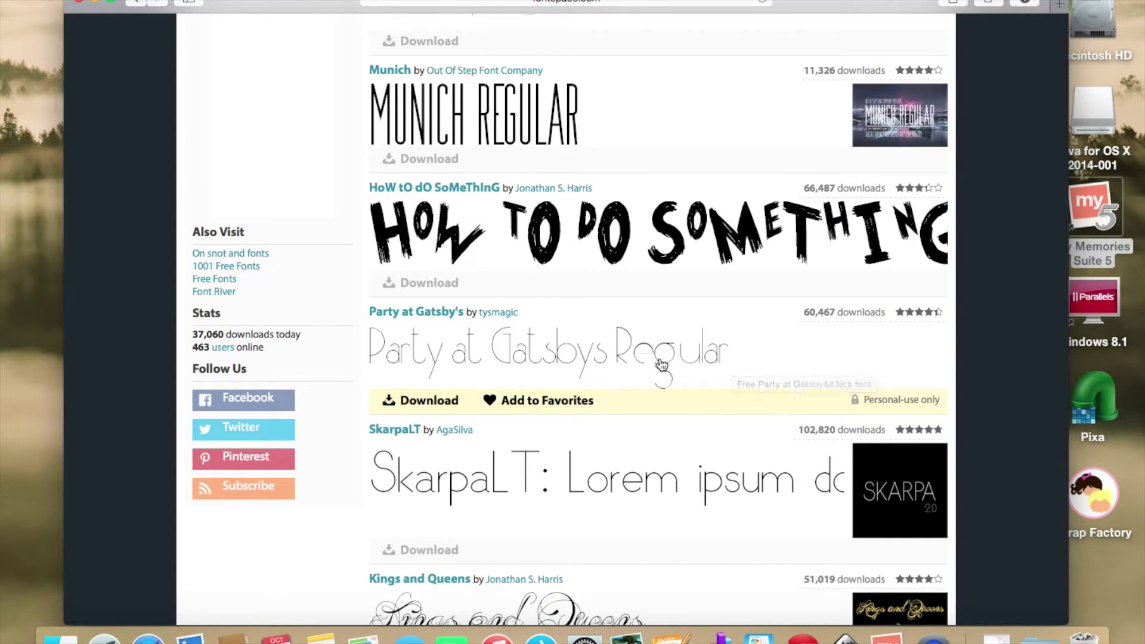
click(430, 406)
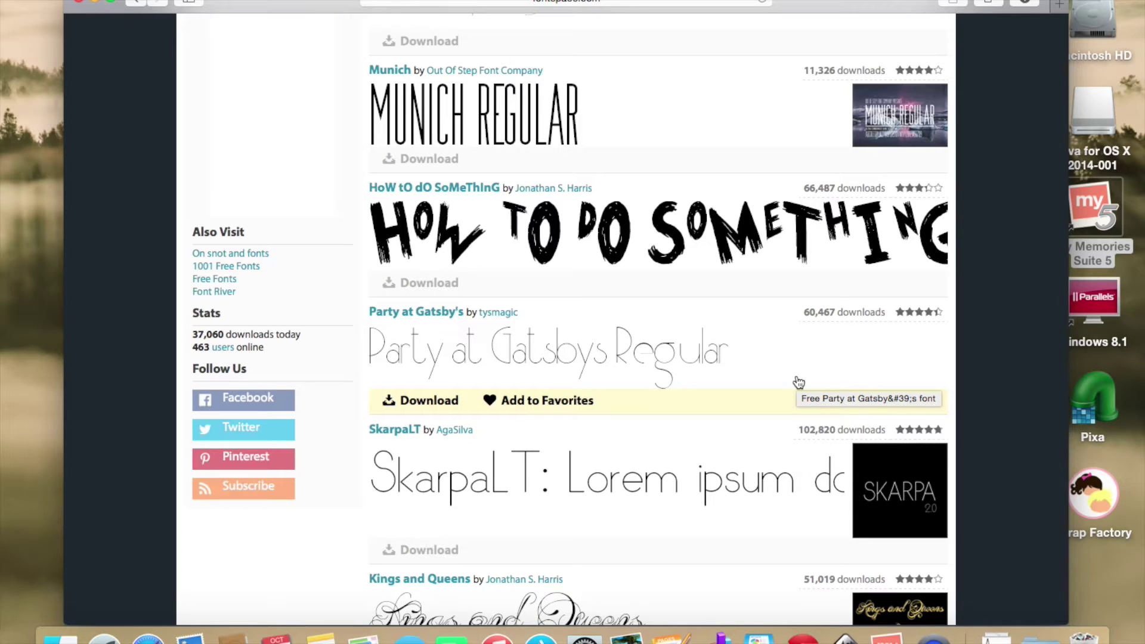
click(80, 3)
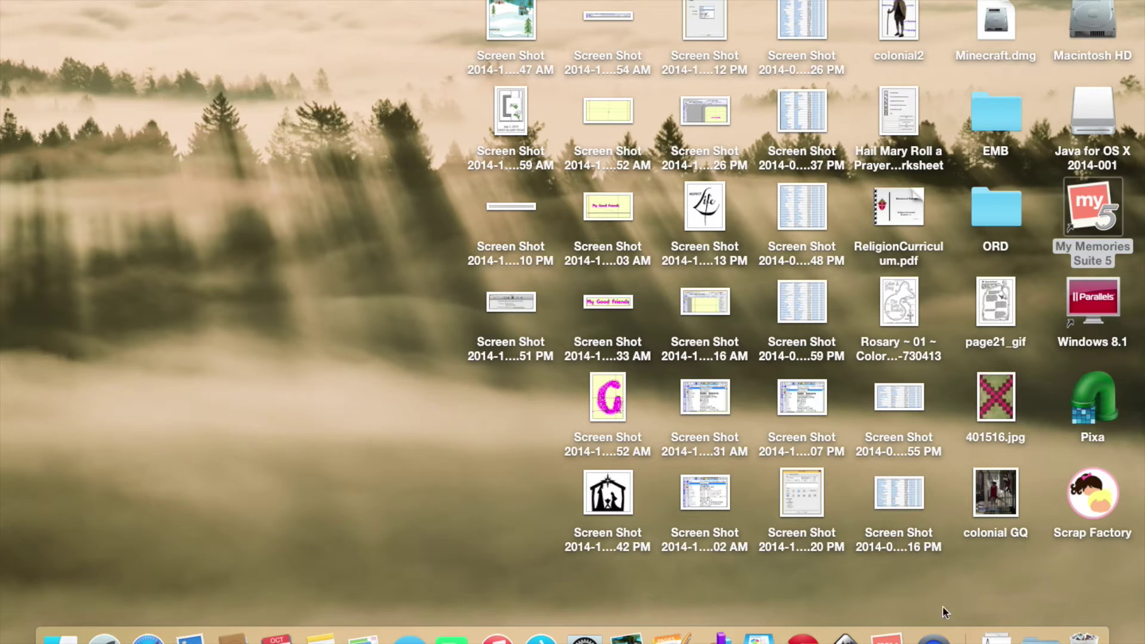
Step: Check the downloaded partyatgatsbys.ttf files in the Downloads stack
click(1041, 636)
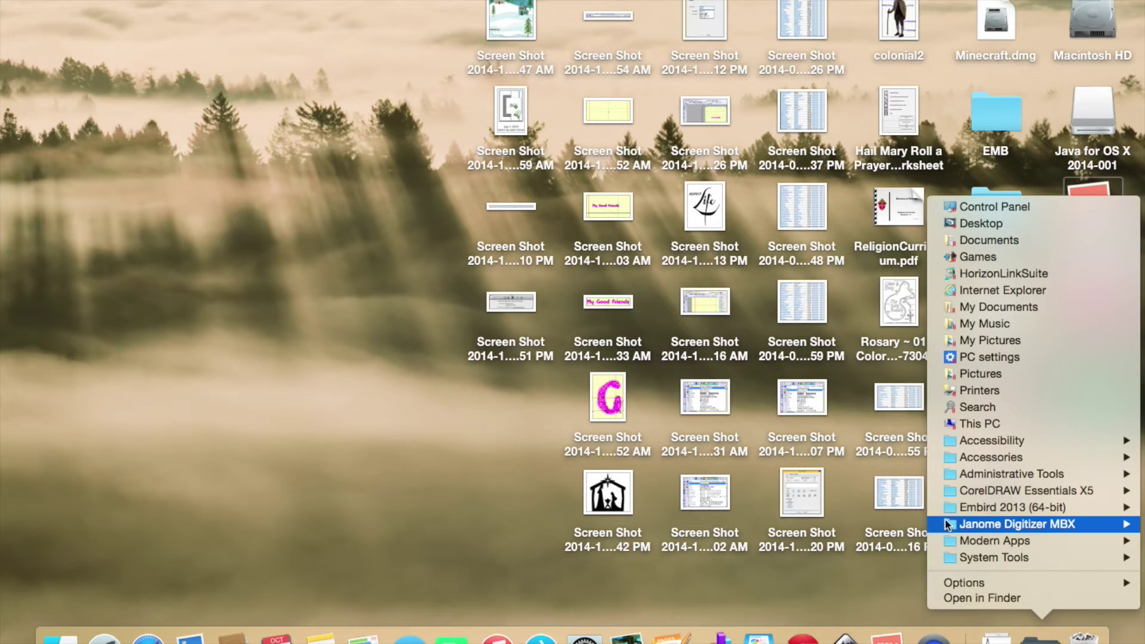
mouse_move(943, 527)
click(1041, 636)
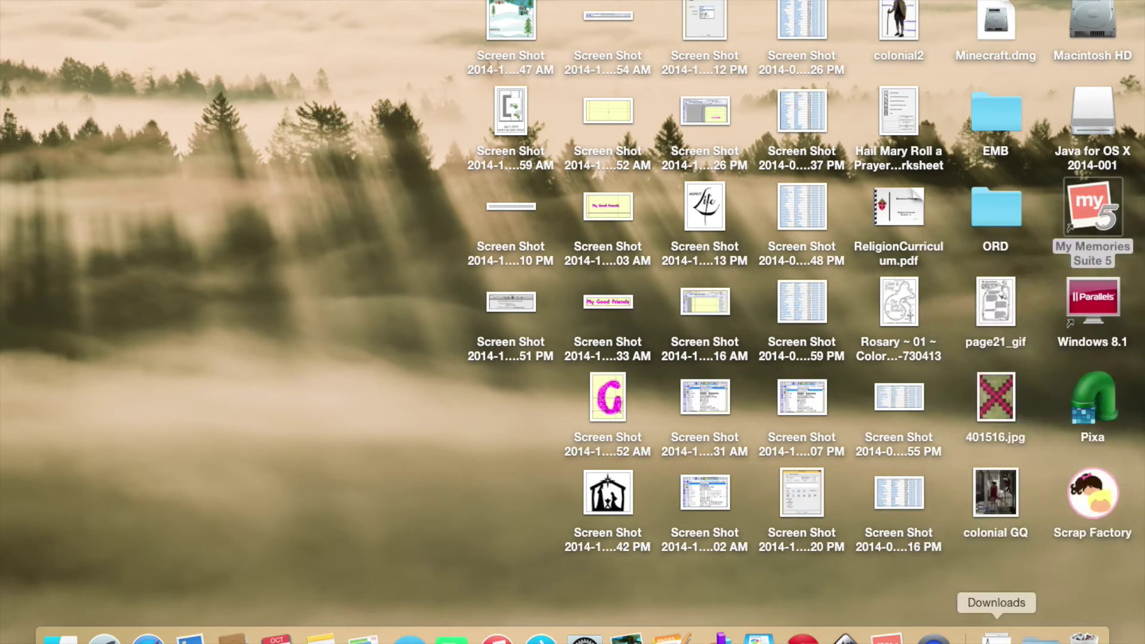
click(996, 637)
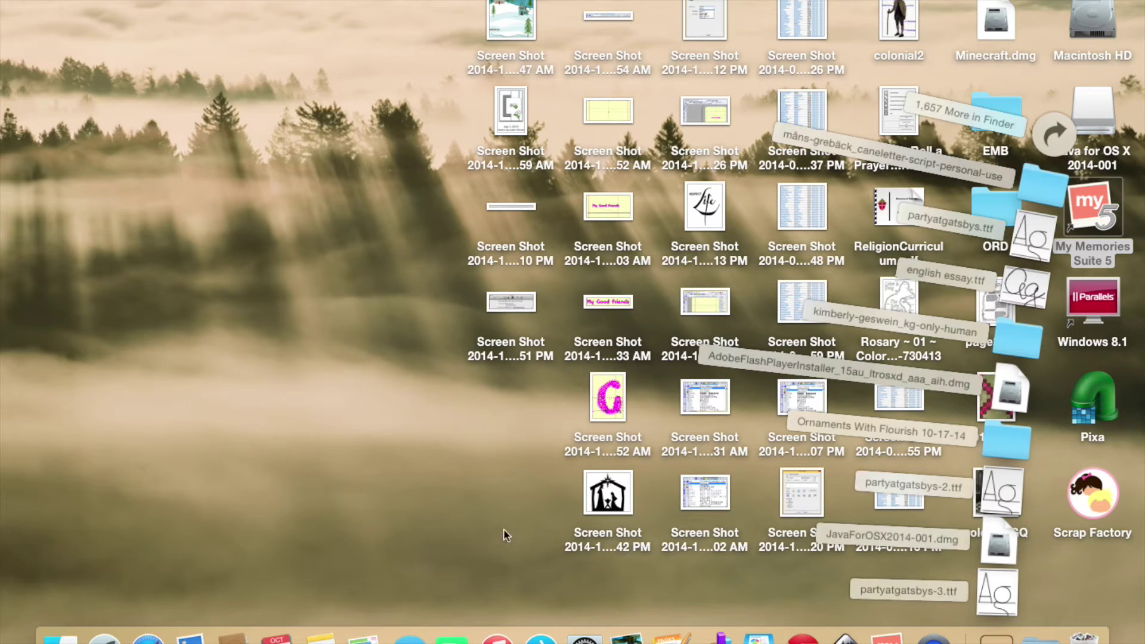
Step: Launch Font Book from Launchpad's Other folder
key(F4)
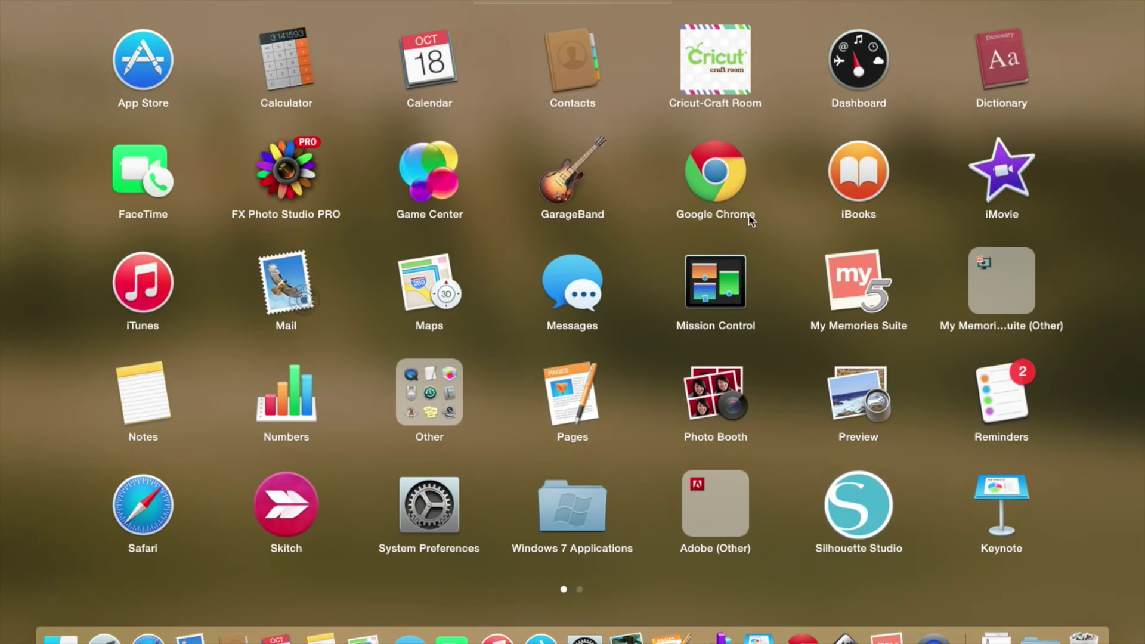
click(456, 398)
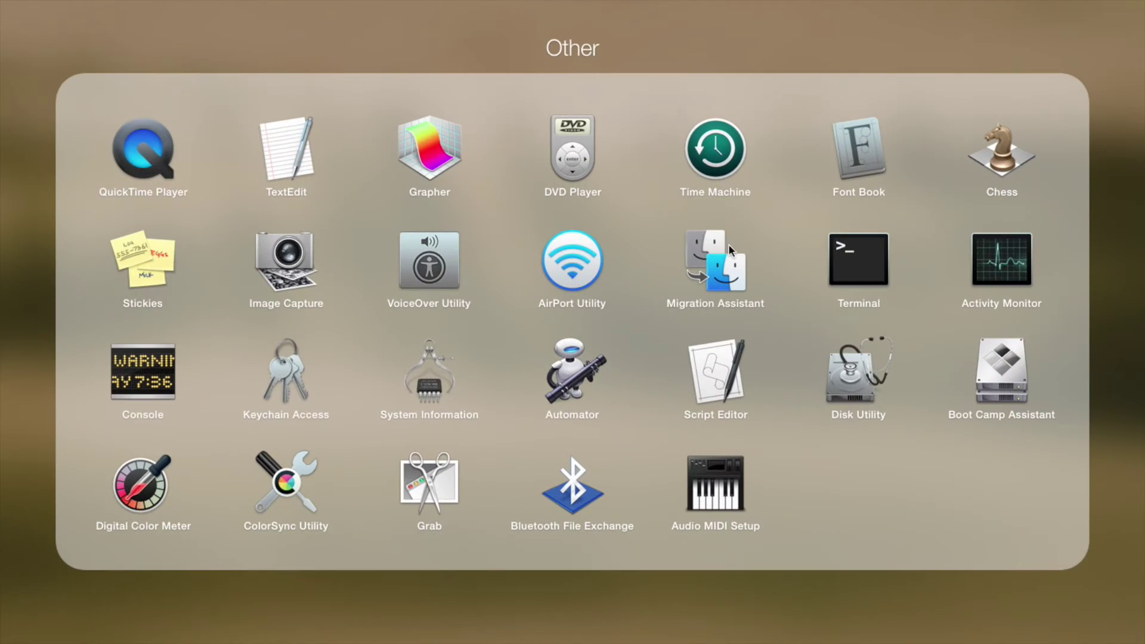
click(862, 144)
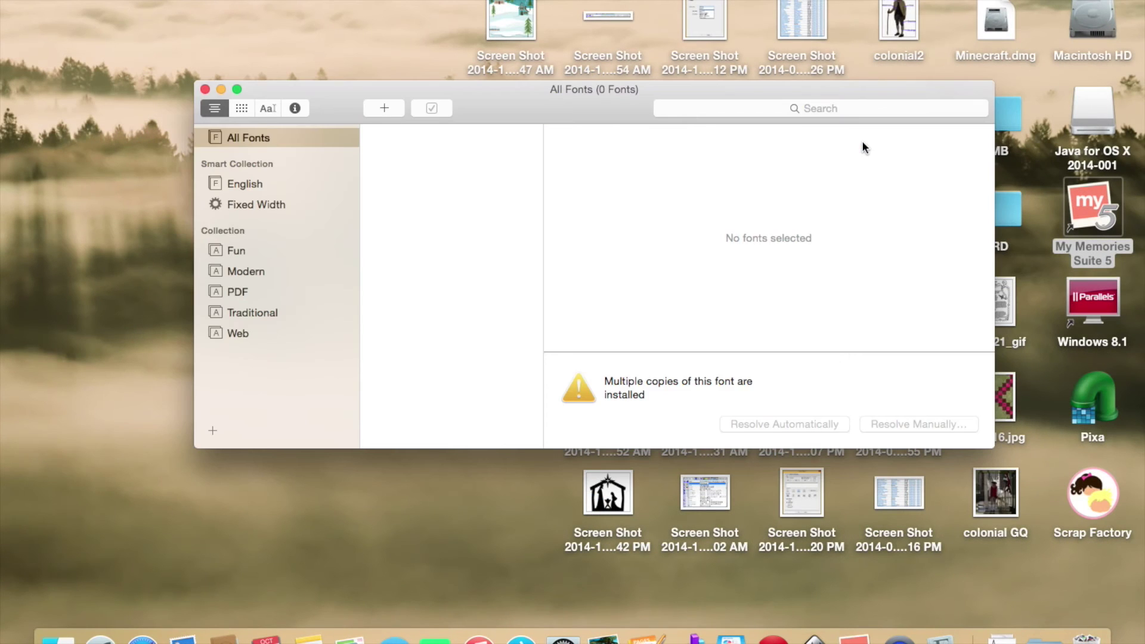
Step: Drag partyatgatsbys-3.ttf into Font Book and install it with Install Checked
key(p)
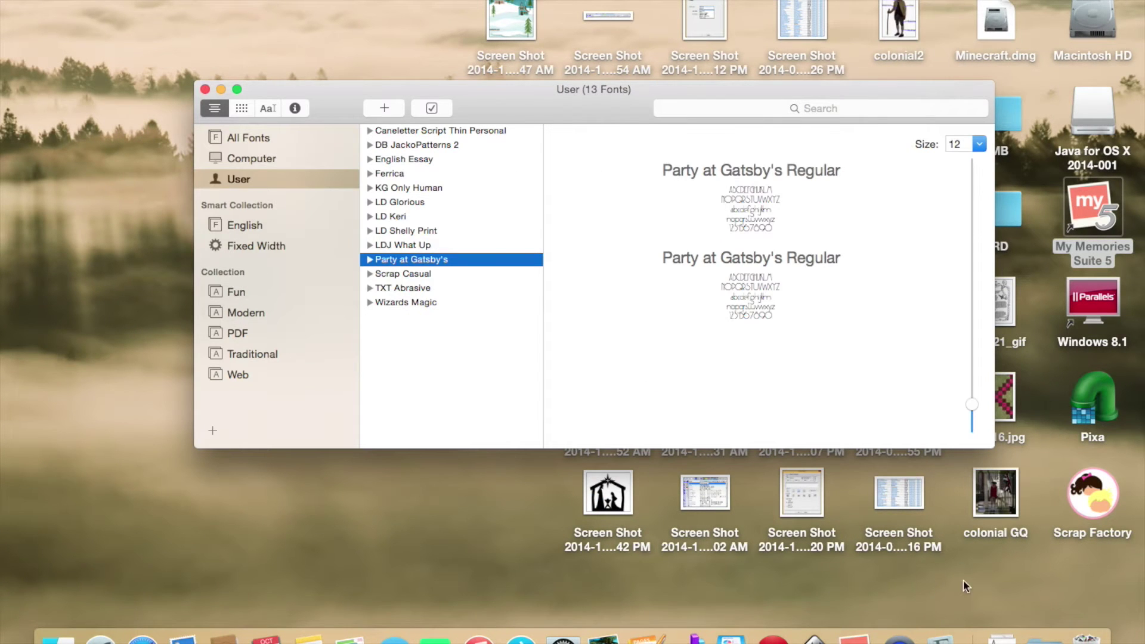
click(1002, 637)
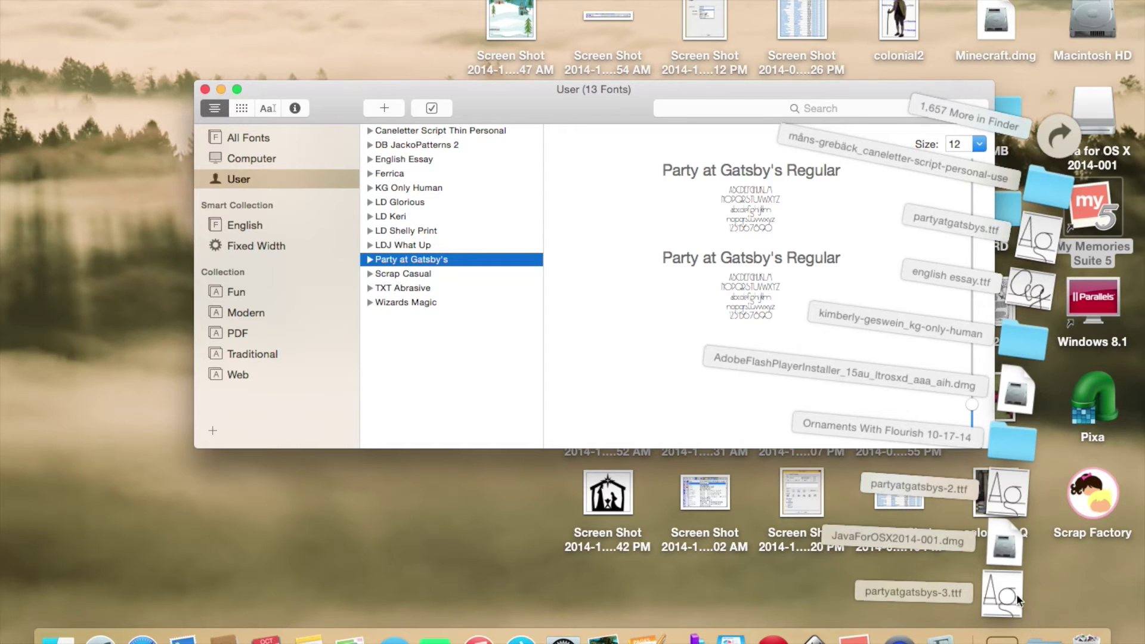
drag(1004, 595, 260, 138)
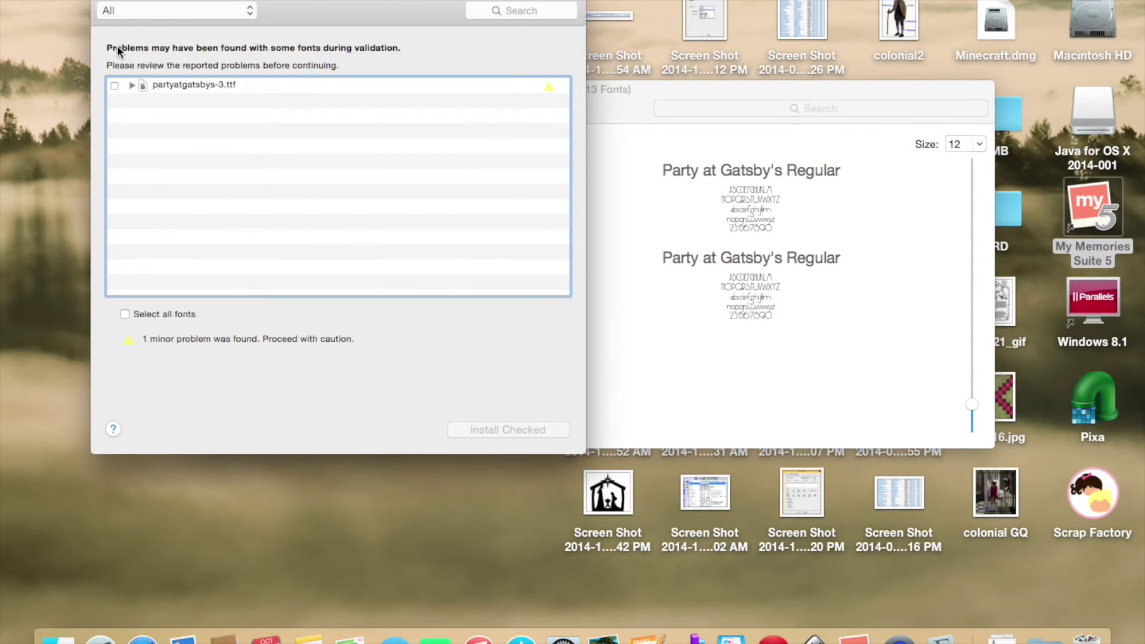
click(115, 84)
key(Return)
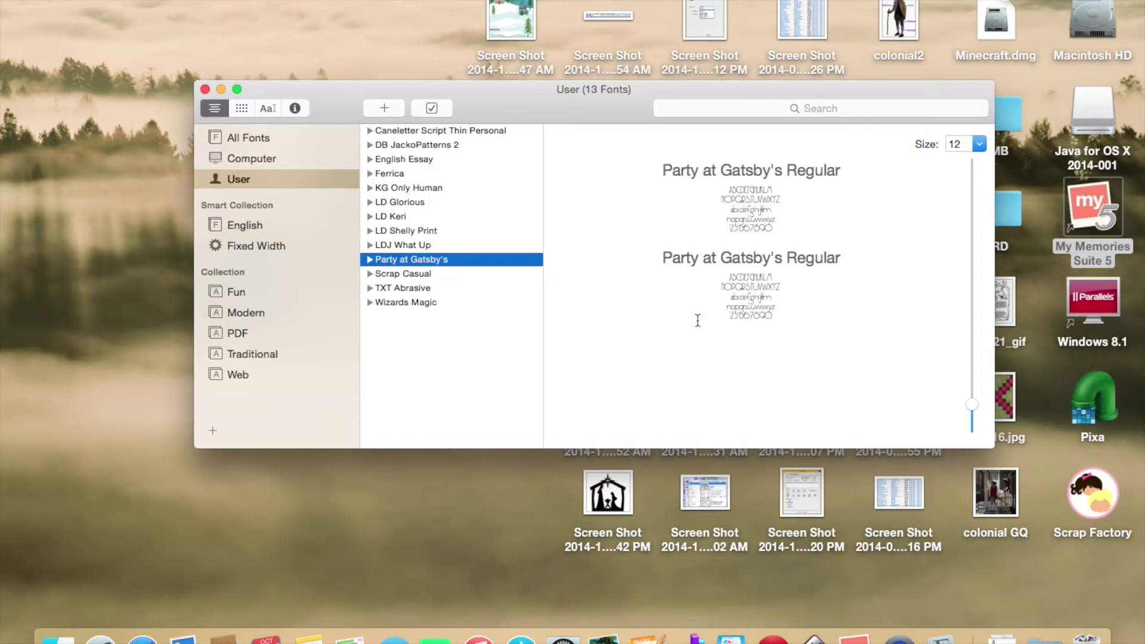
Step: Set Font Book previews to size 14, screenshot the first Party at Gatsby's sample, then close Font Book
click(979, 144)
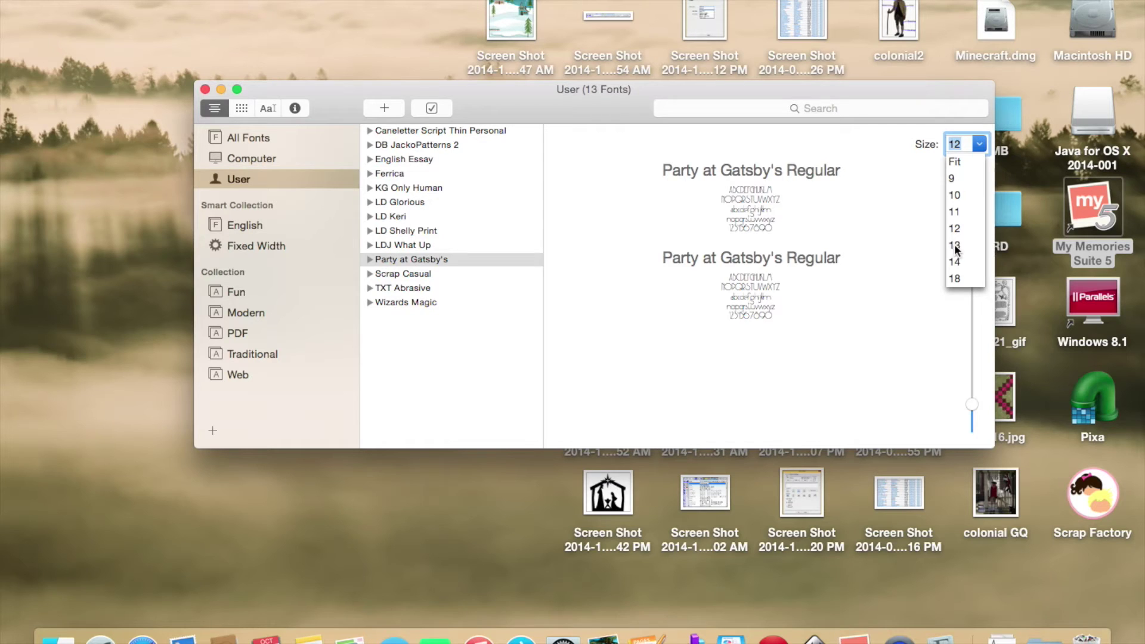
click(954, 263)
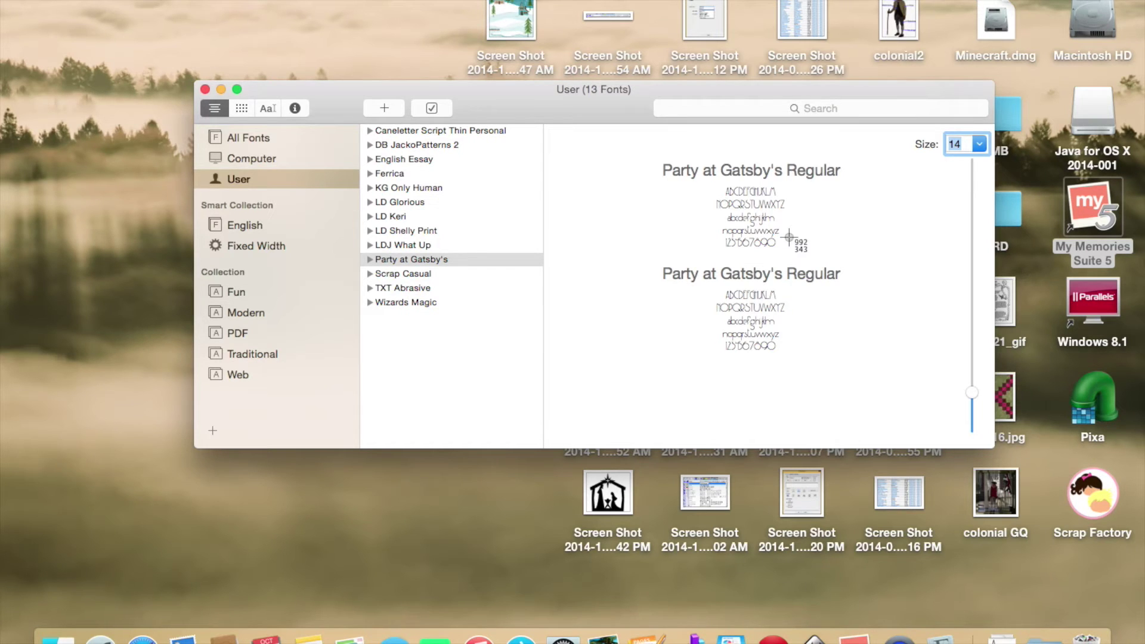
key(super+shift+4)
drag(635, 152, 866, 264)
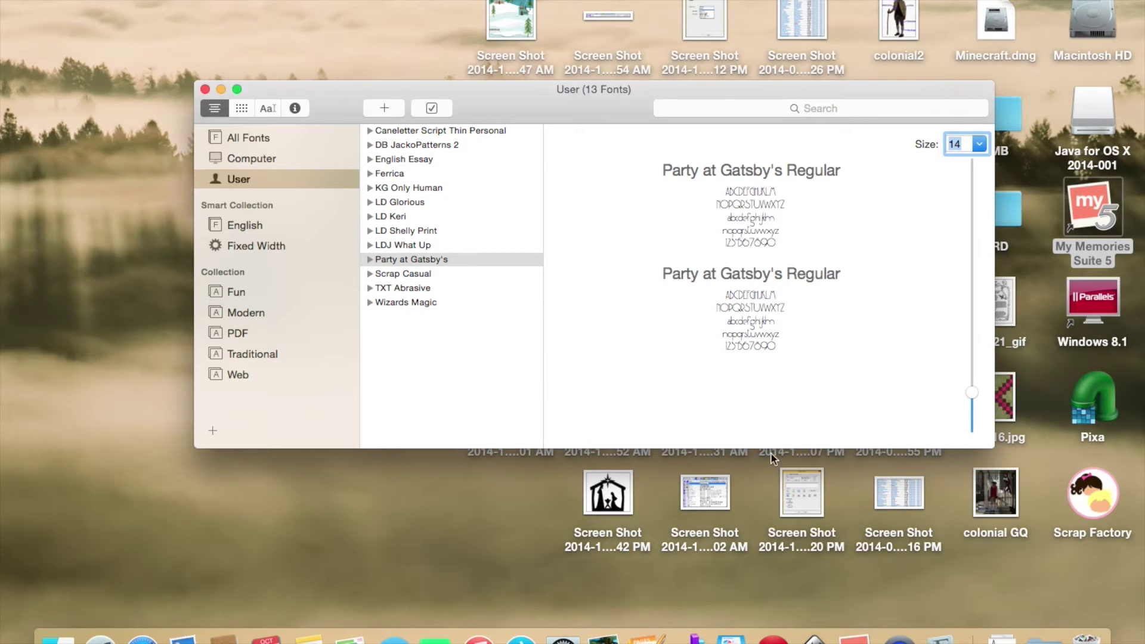
click(205, 90)
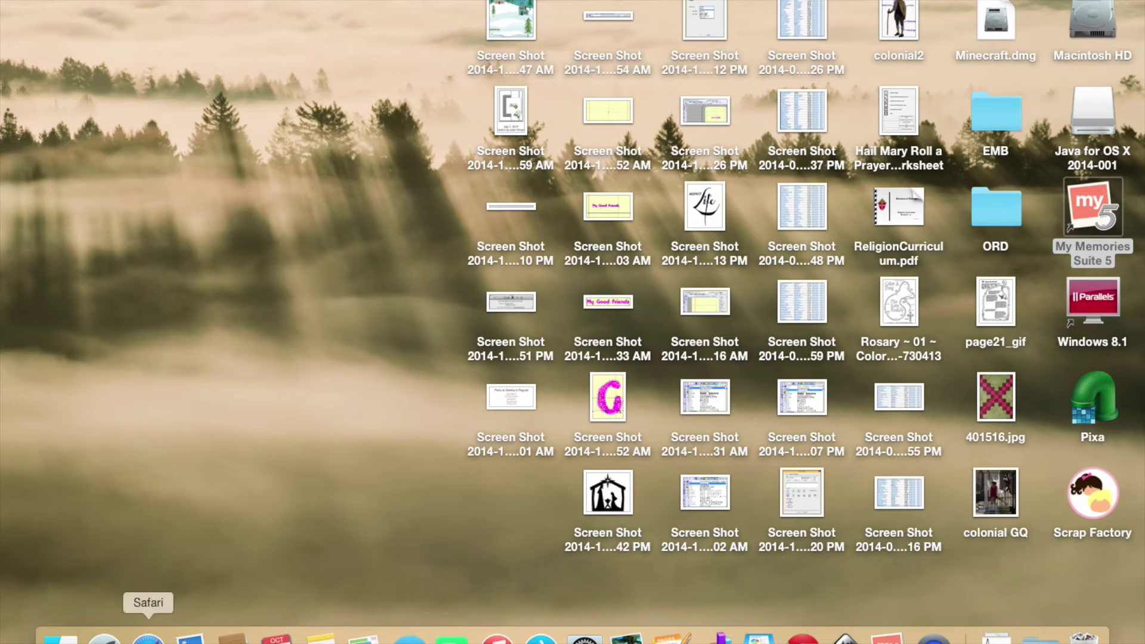
Step: Open Cricut Design Space from Safari's favourites and start a new blank project
click(148, 637)
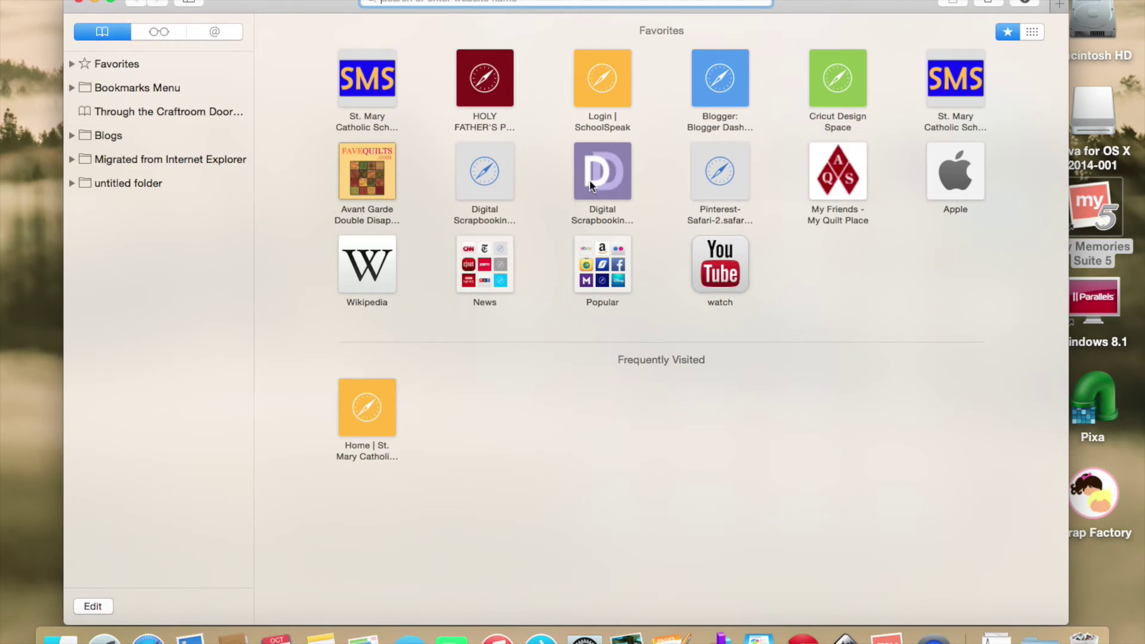
click(850, 84)
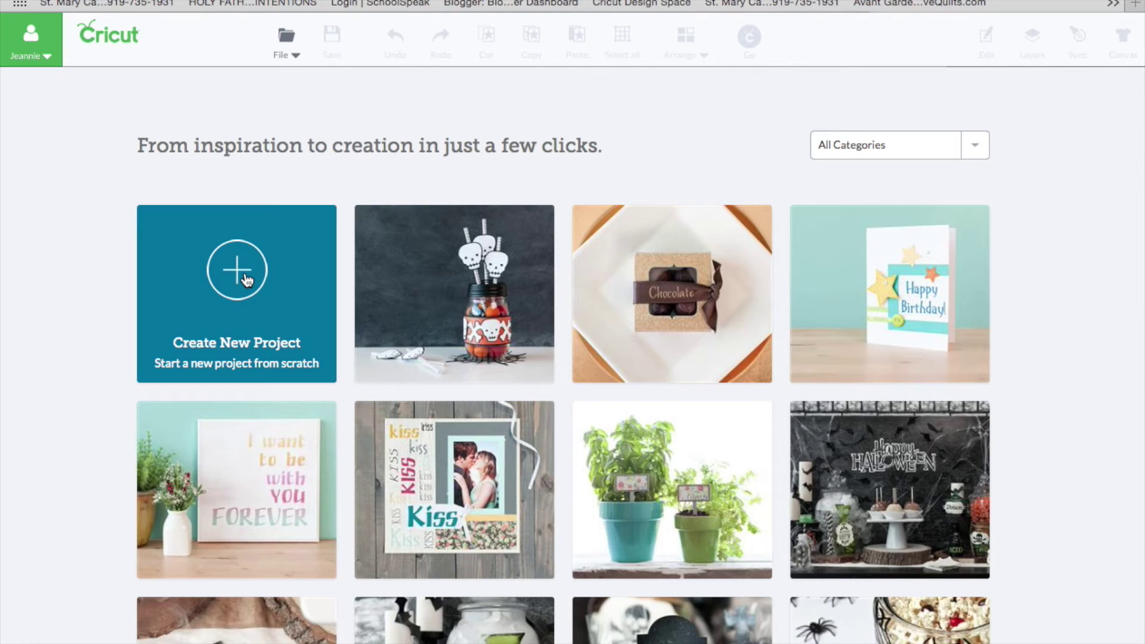
click(245, 278)
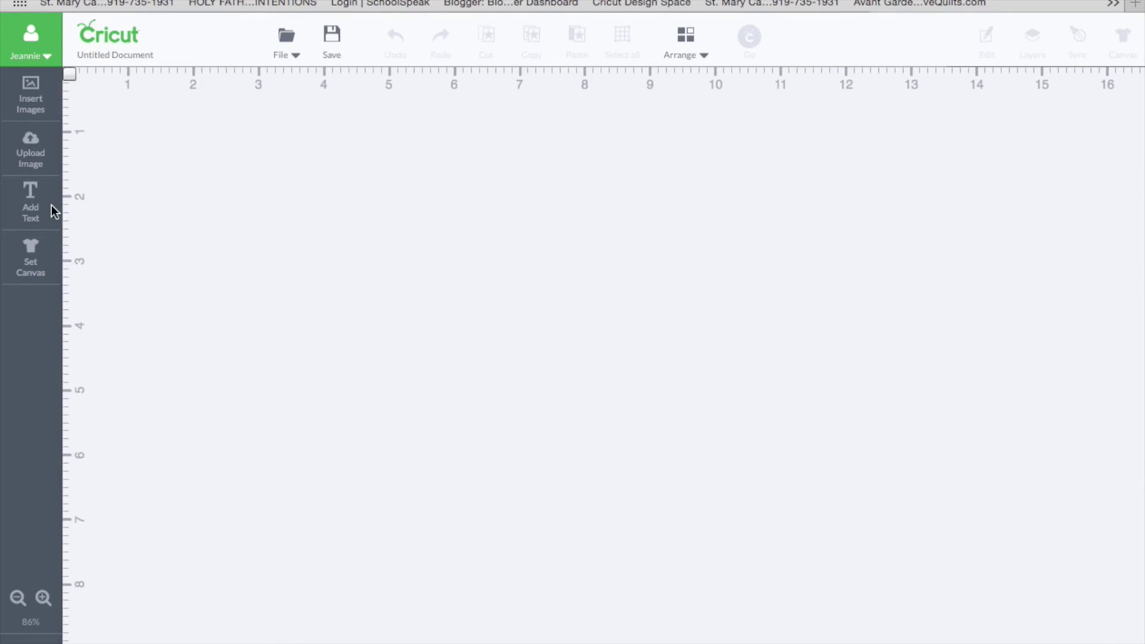
Step: Add a text box reading 'Gatsby' to the canvas and select it
click(42, 203)
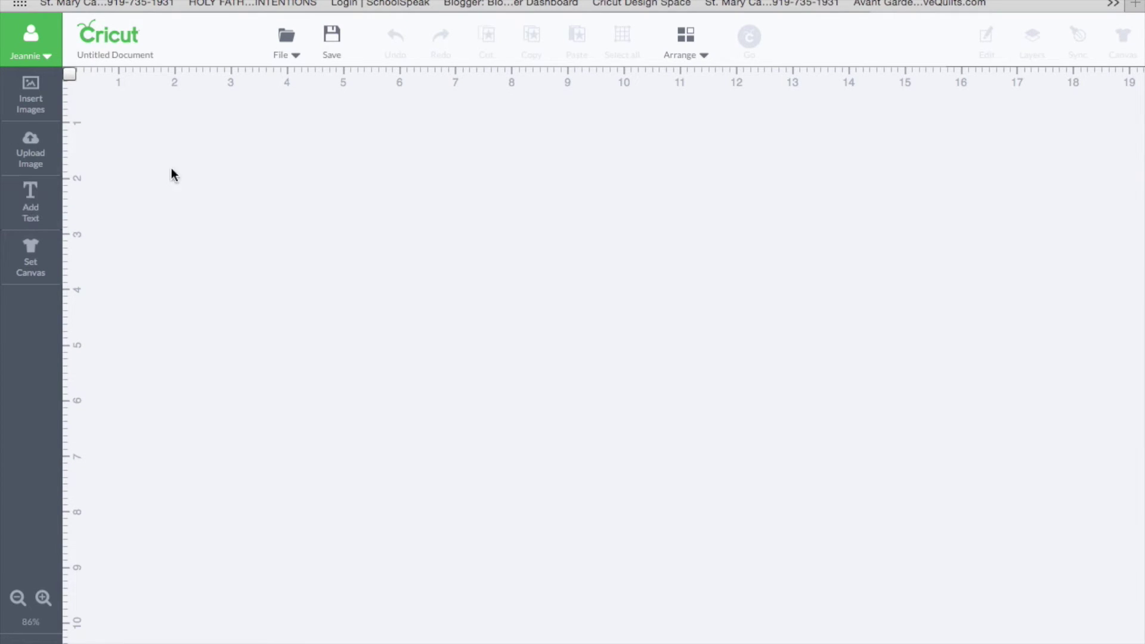
click(32, 198)
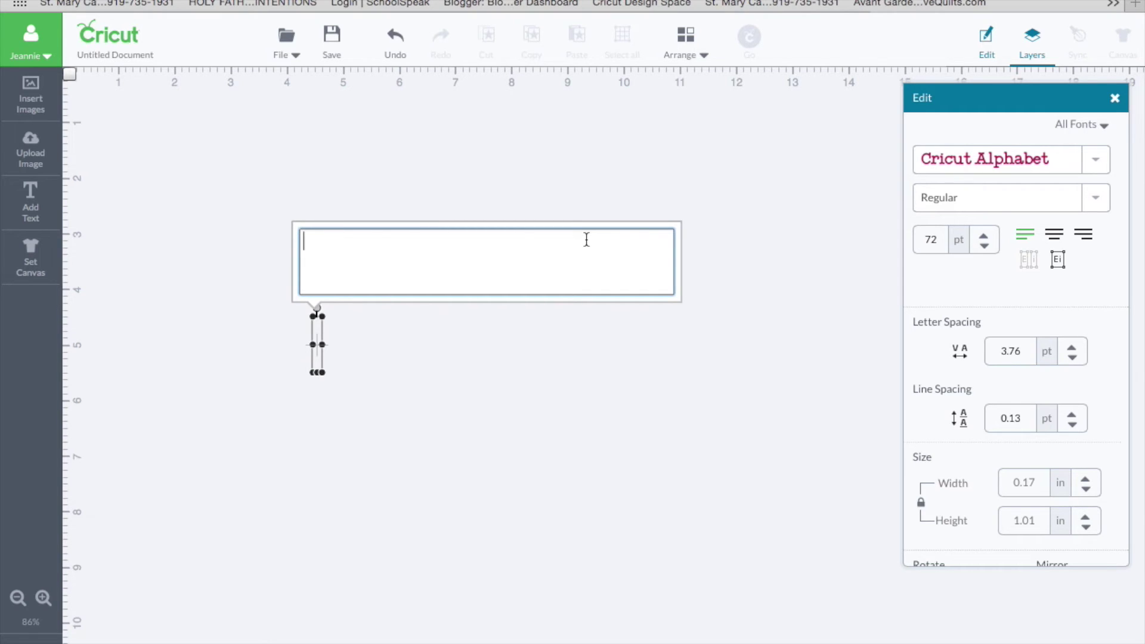
text(Gatsby)
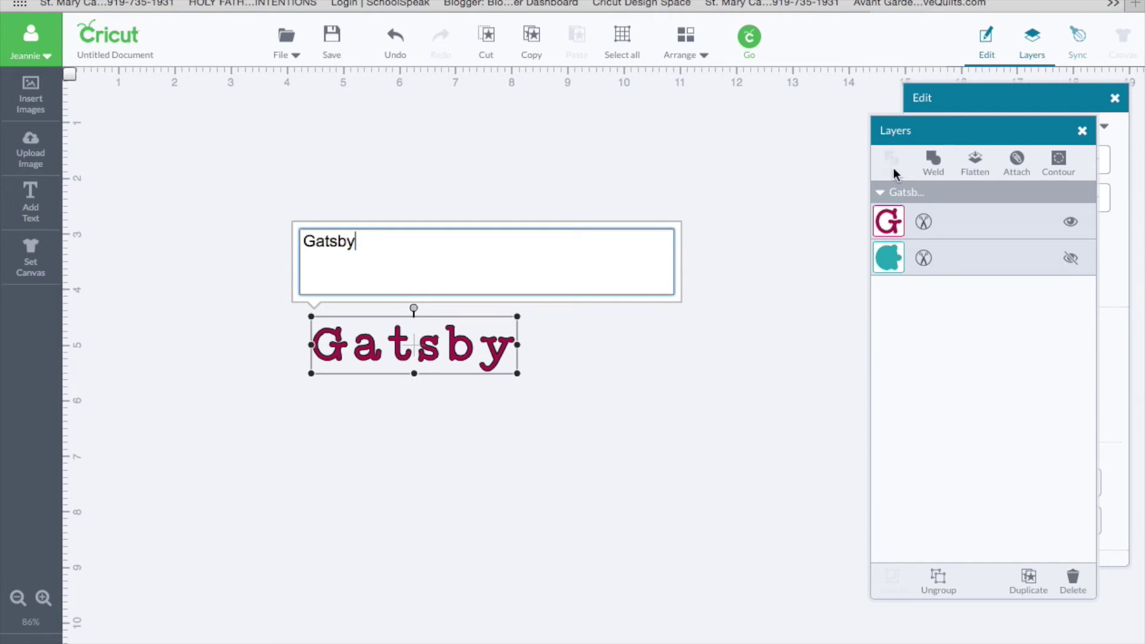
click(779, 128)
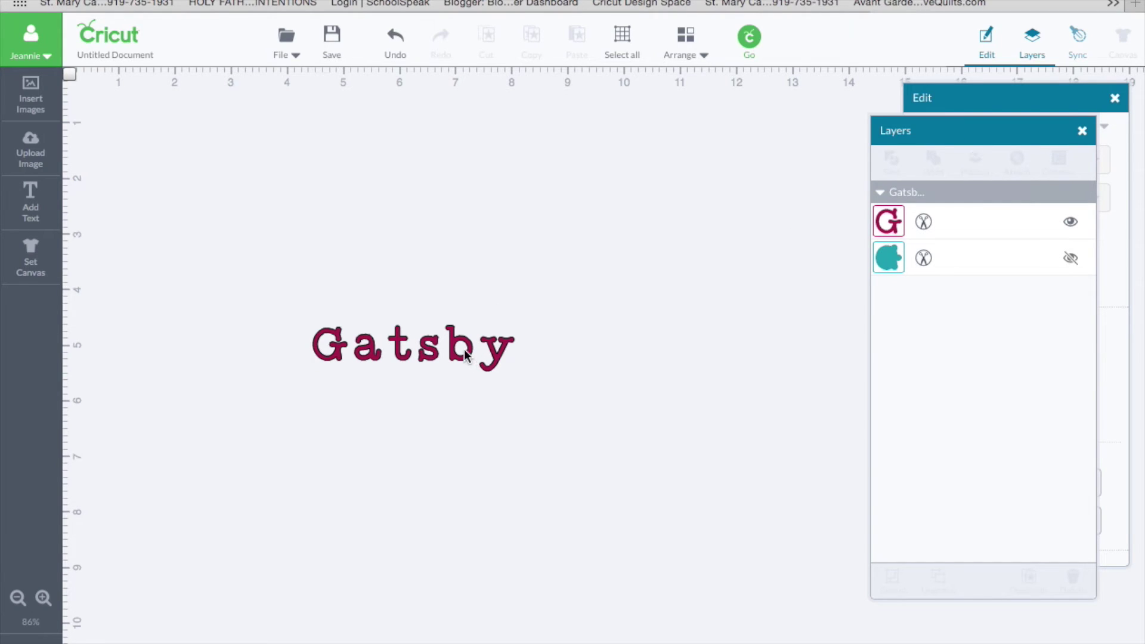
click(402, 354)
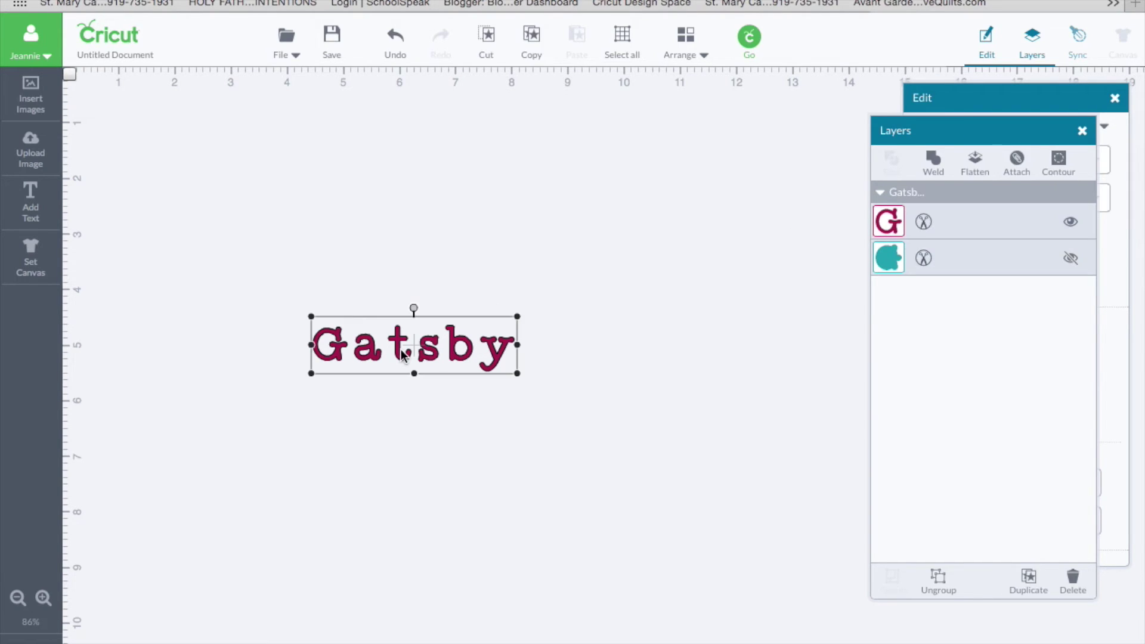
Step: Switch Gatsby's font to Party at Gatsby's and raise its letter spacing to 6 pt
click(1089, 93)
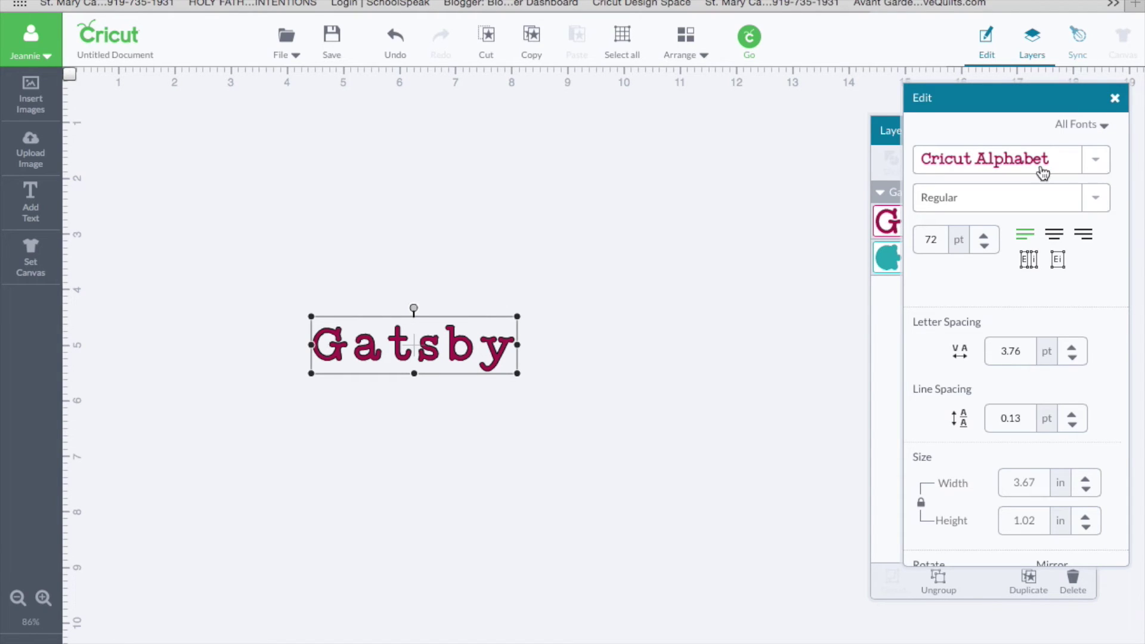
click(1095, 170)
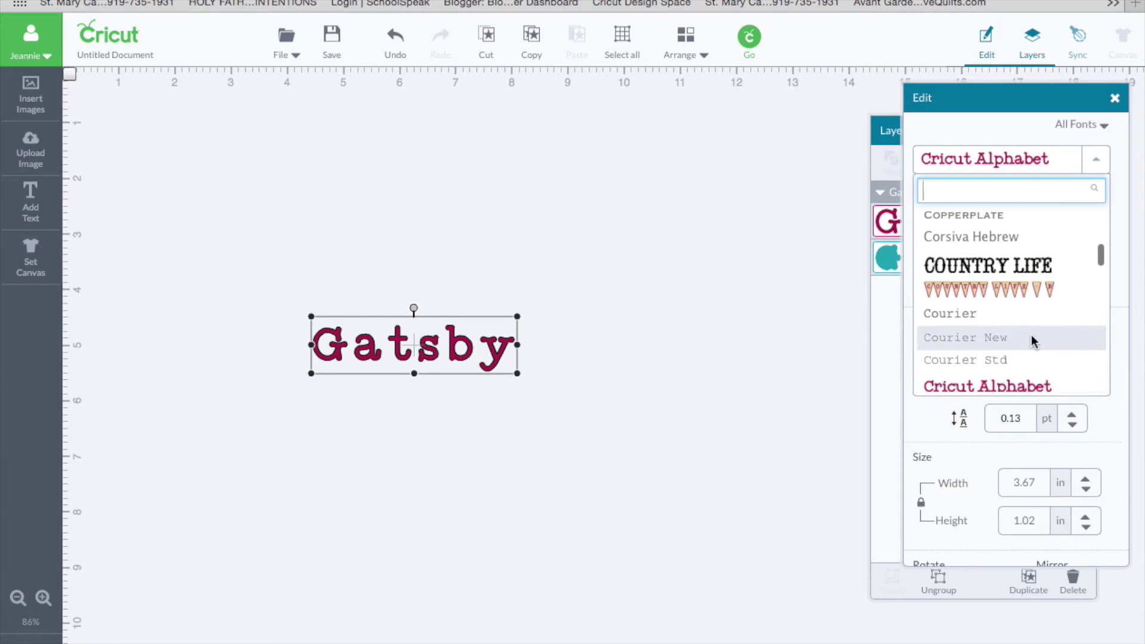
drag(1101, 262, 1101, 344)
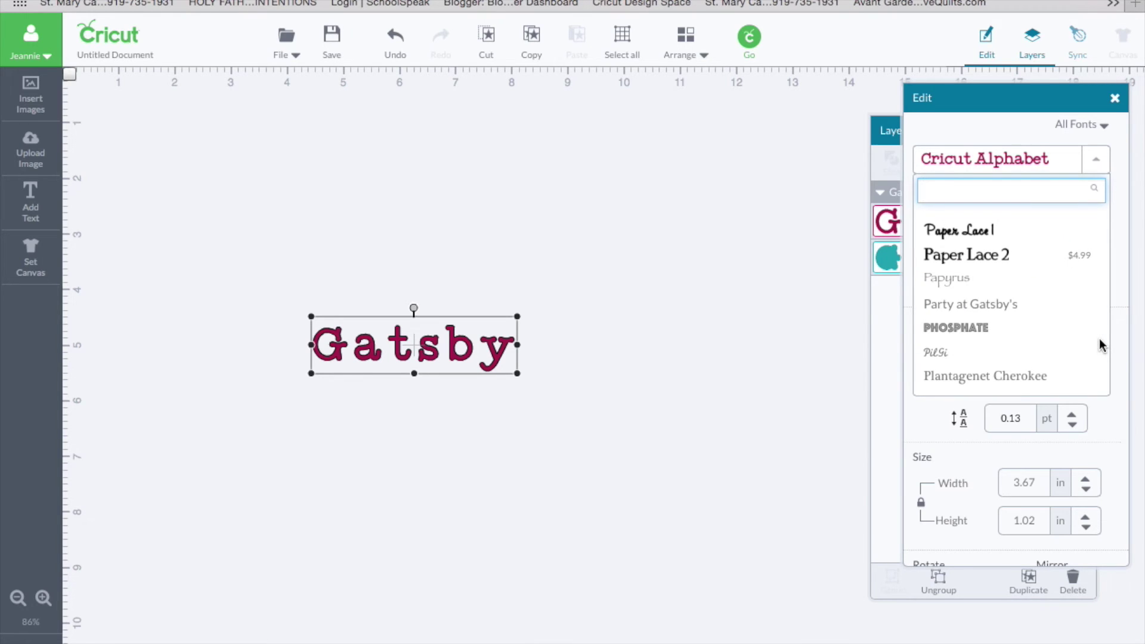
click(1018, 318)
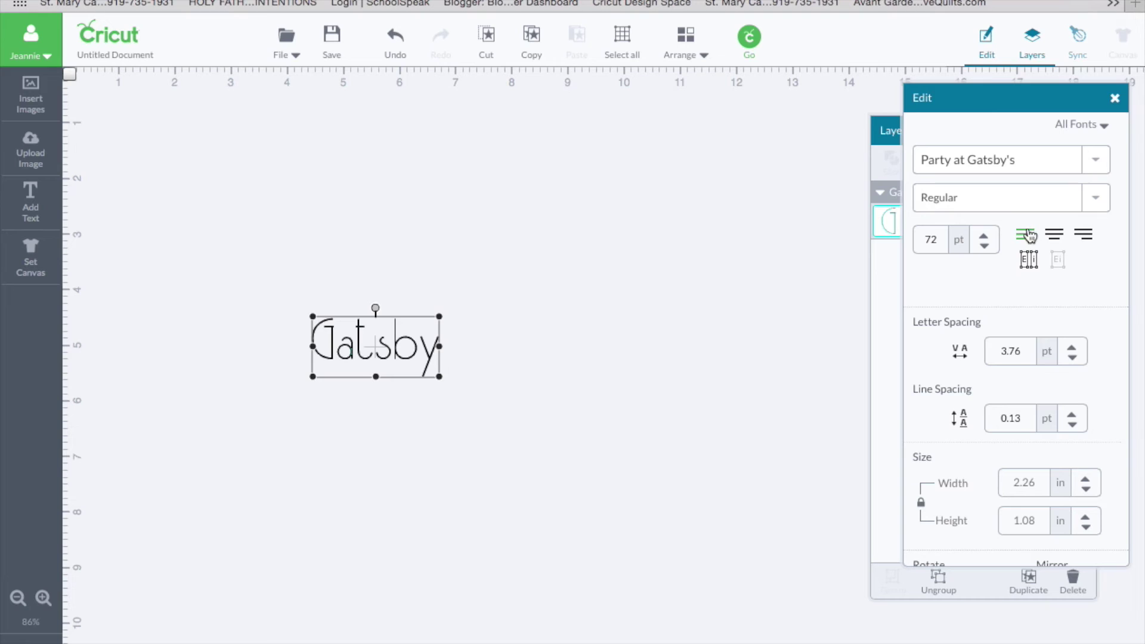
click(1072, 348)
Step: Bring Gatsby's letter spacing down to 4 pt (2.28 in wide) and close the Edit panel
click(1072, 348)
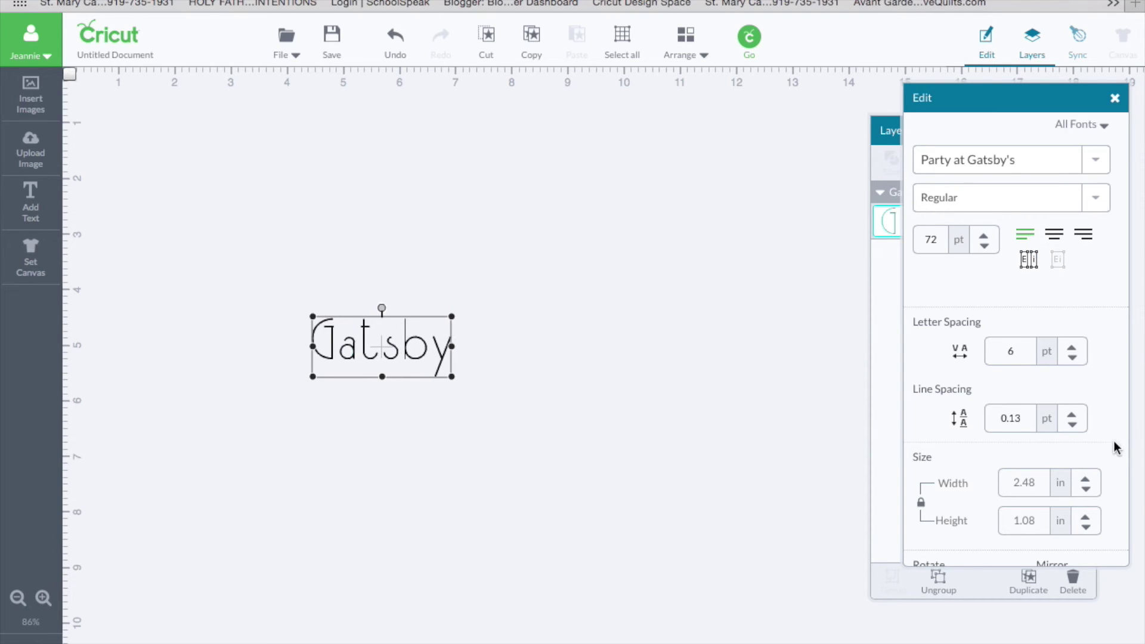
click(1072, 358)
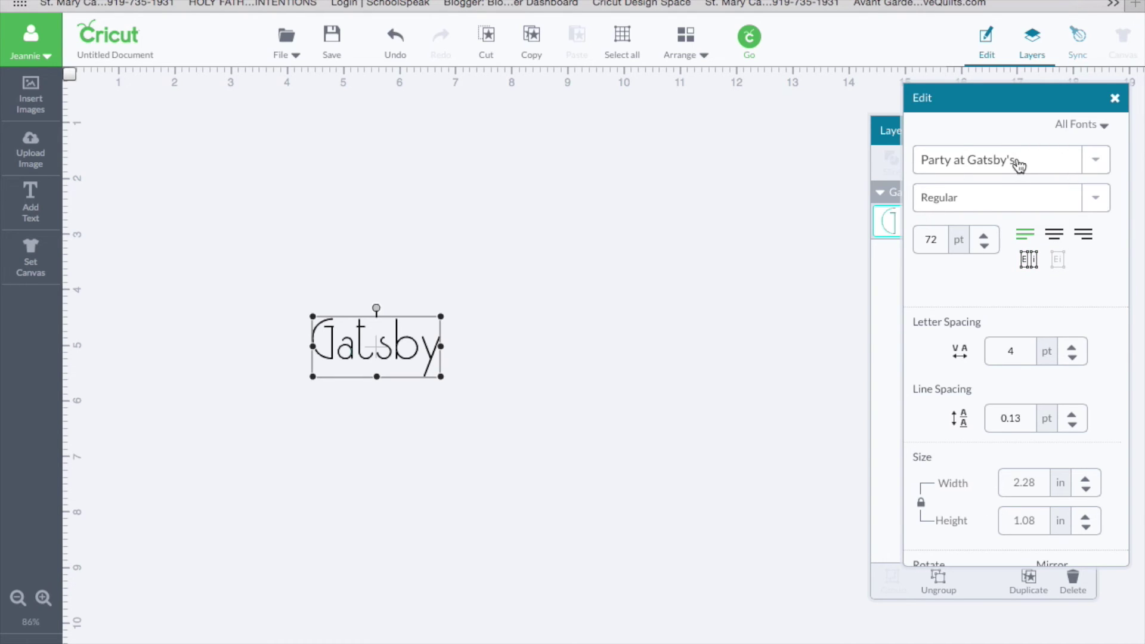
click(1115, 98)
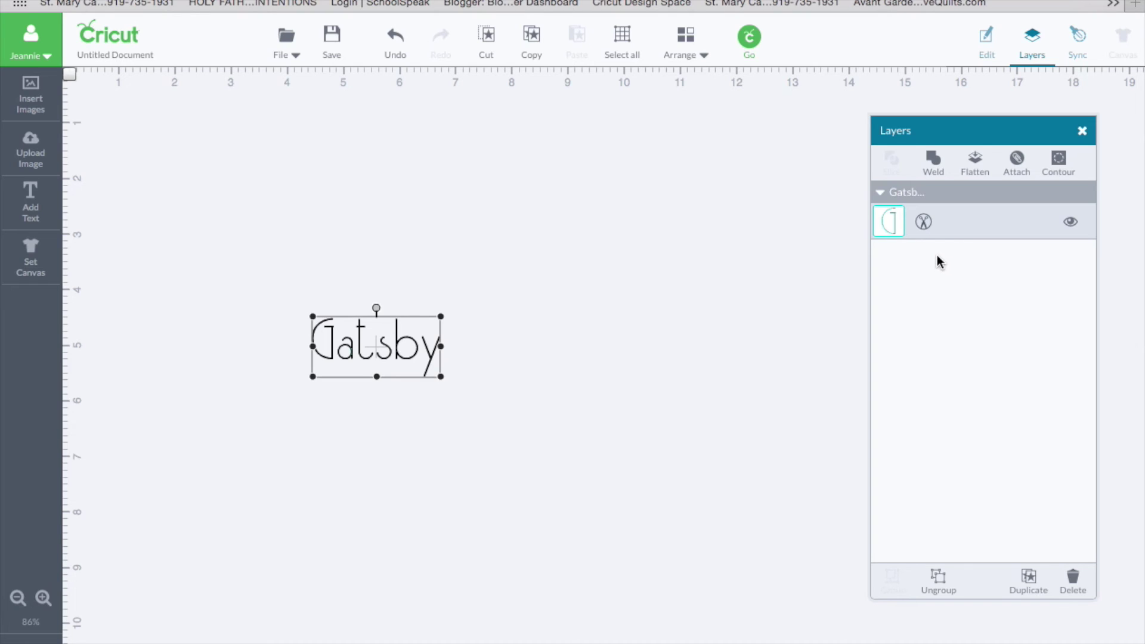
Step: Change the Gatsby layer's line type from Cut to Write, then deselect the text
click(925, 224)
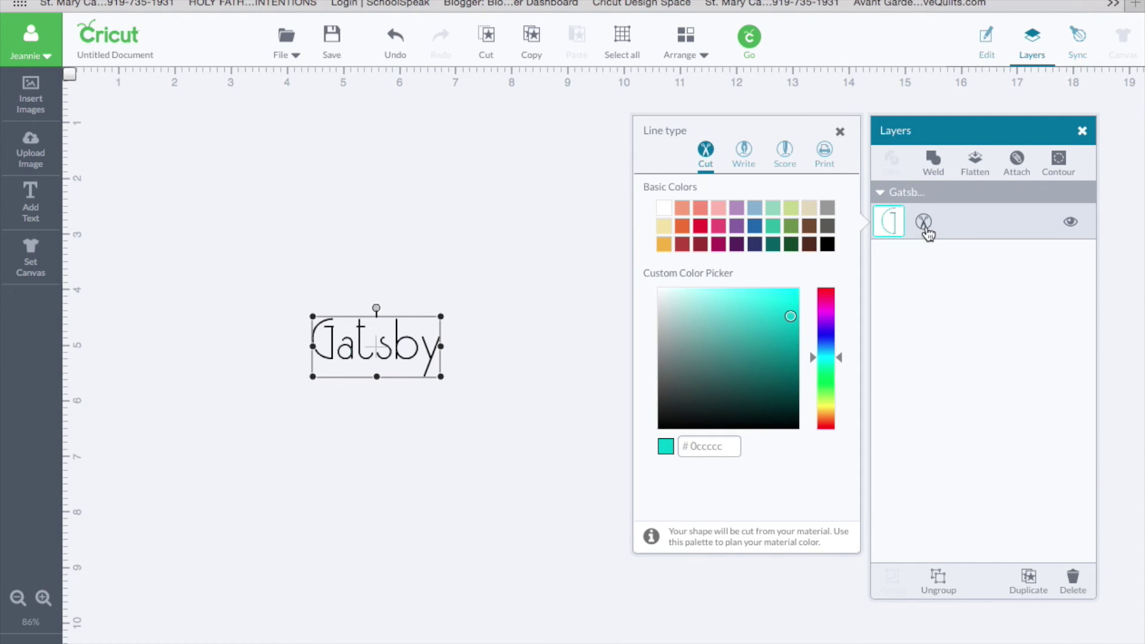
click(744, 161)
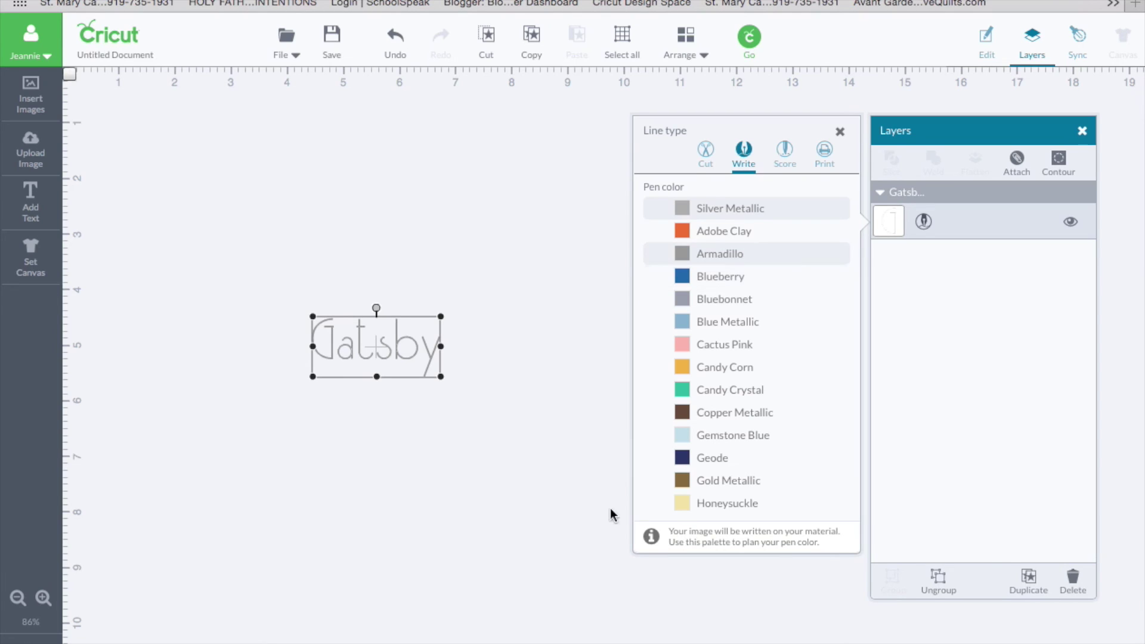
click(528, 443)
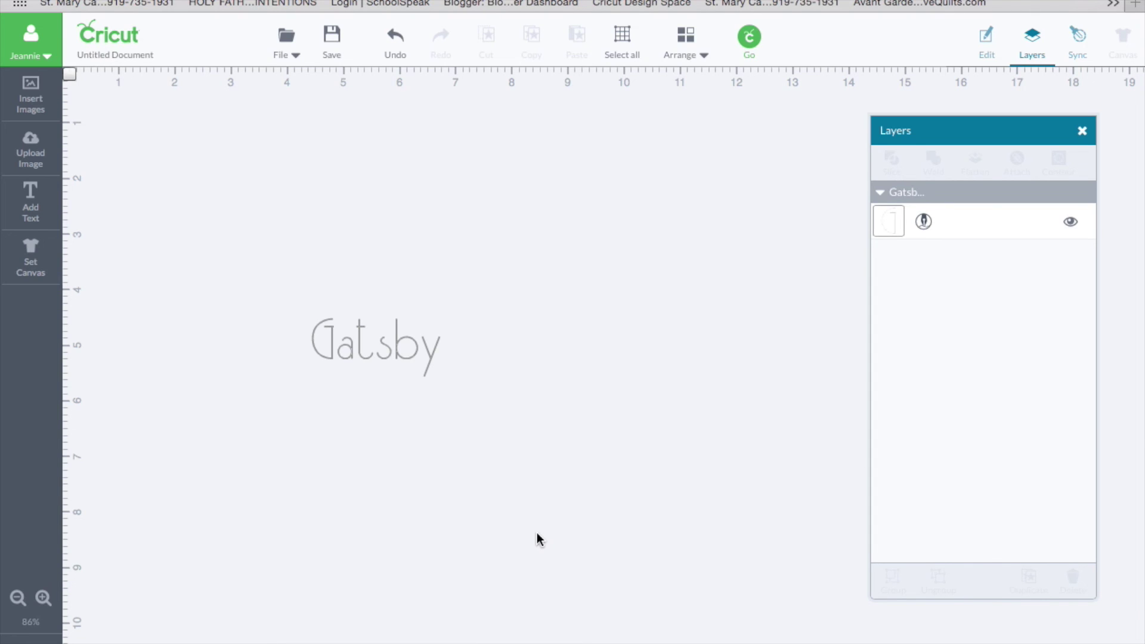
Step: Open the Mat Preview and reposition Gatsby at the top-left corner of the 12 x 12 mat
click(750, 44)
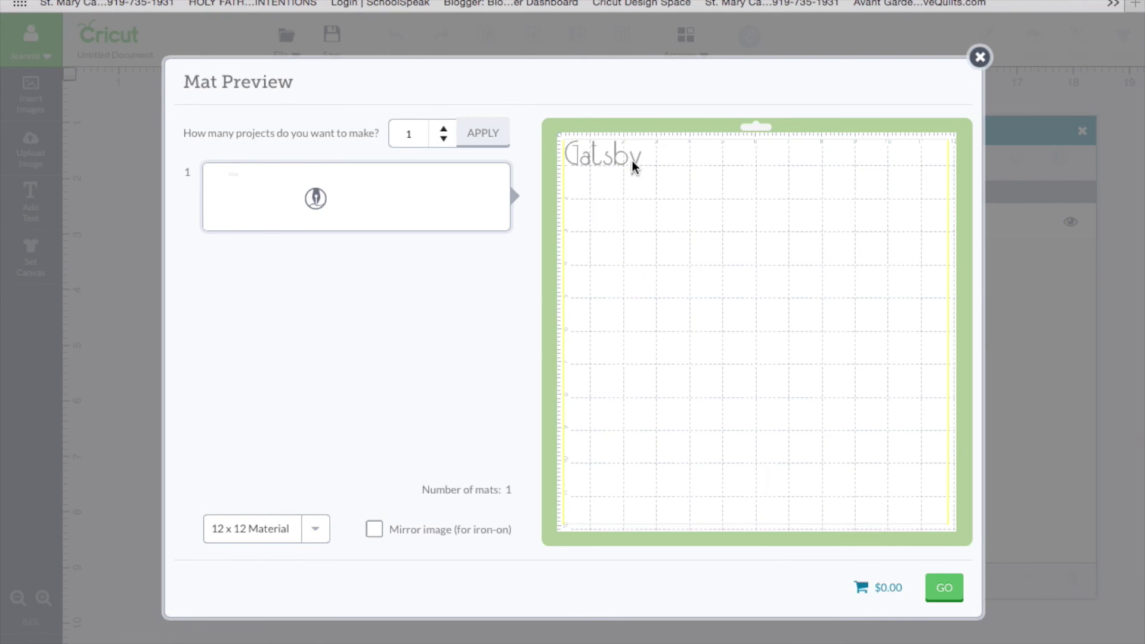
drag(631, 166, 650, 192)
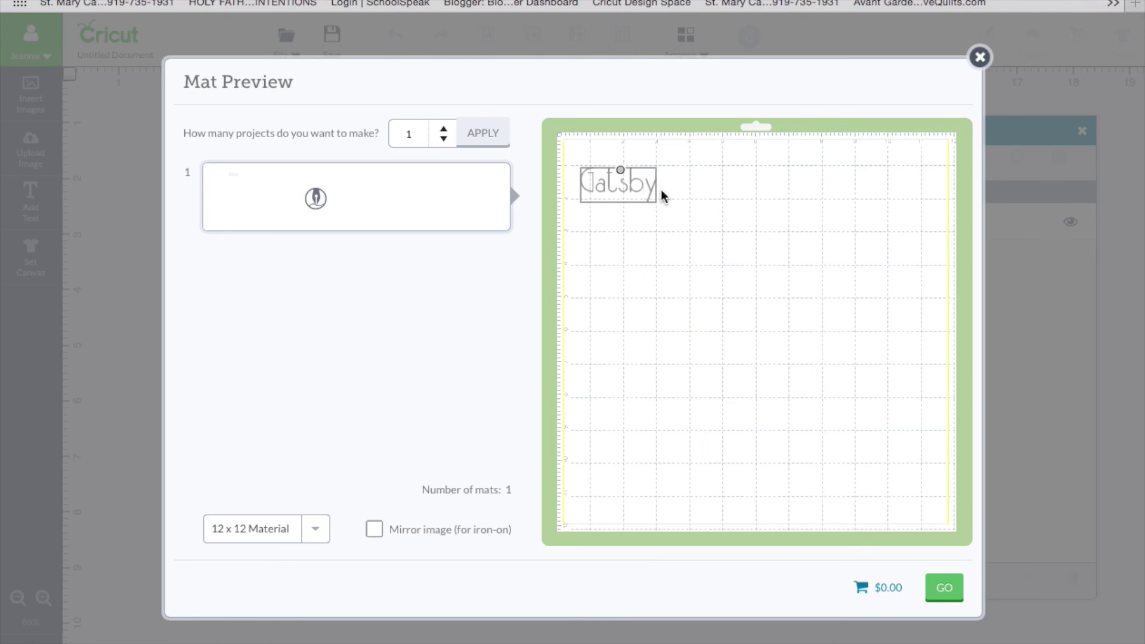
drag(656, 191, 938, 502)
drag(732, 277, 653, 177)
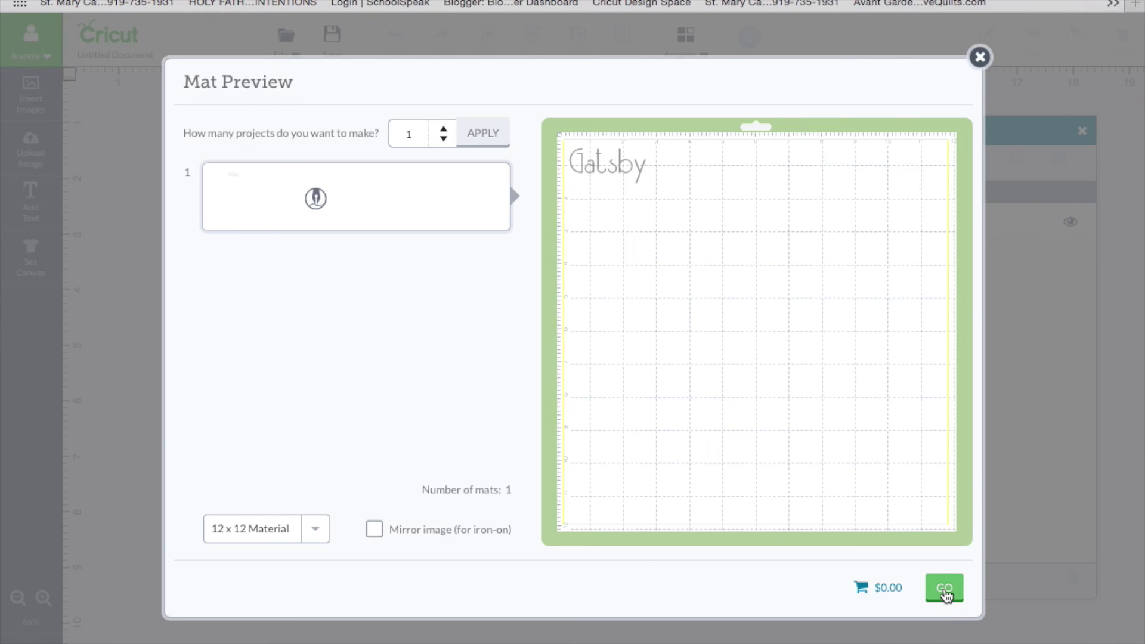
Step: Continue from the Mat Preview to the Cut Preview screen showing Mat 1 of 1
click(944, 590)
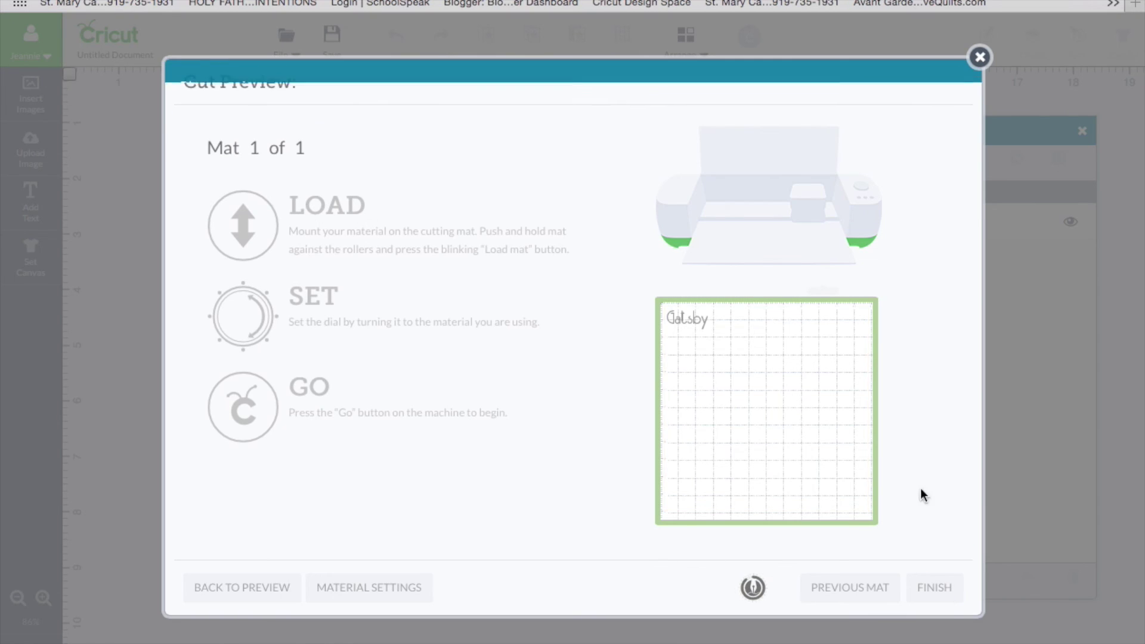